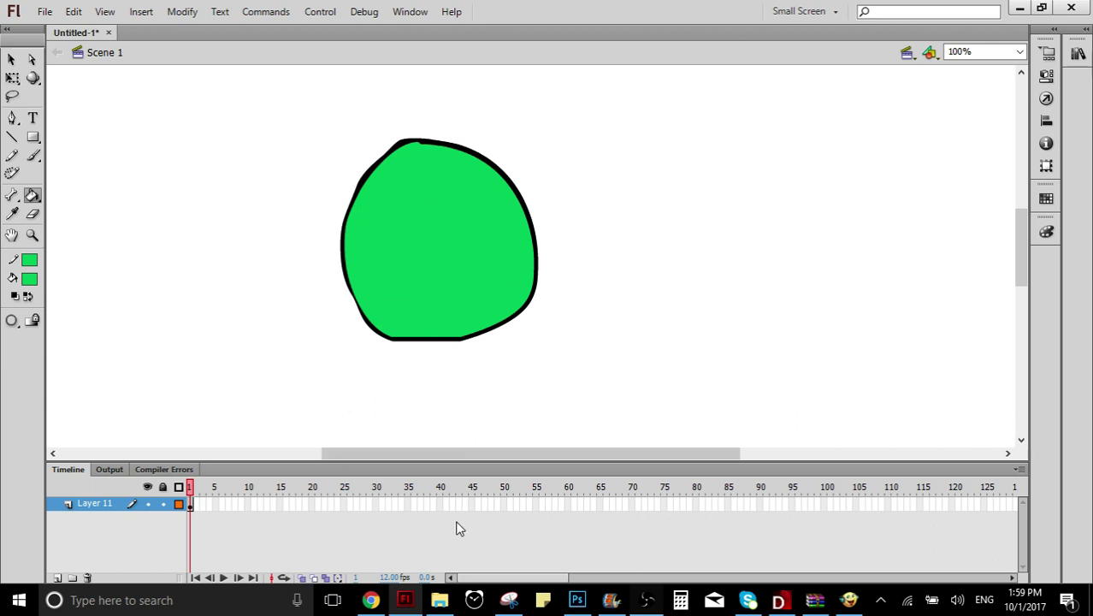
Step: Insert frames on Layer 11 out to frame 55
{"action": "right_click", "coordinate": [541, 504]}
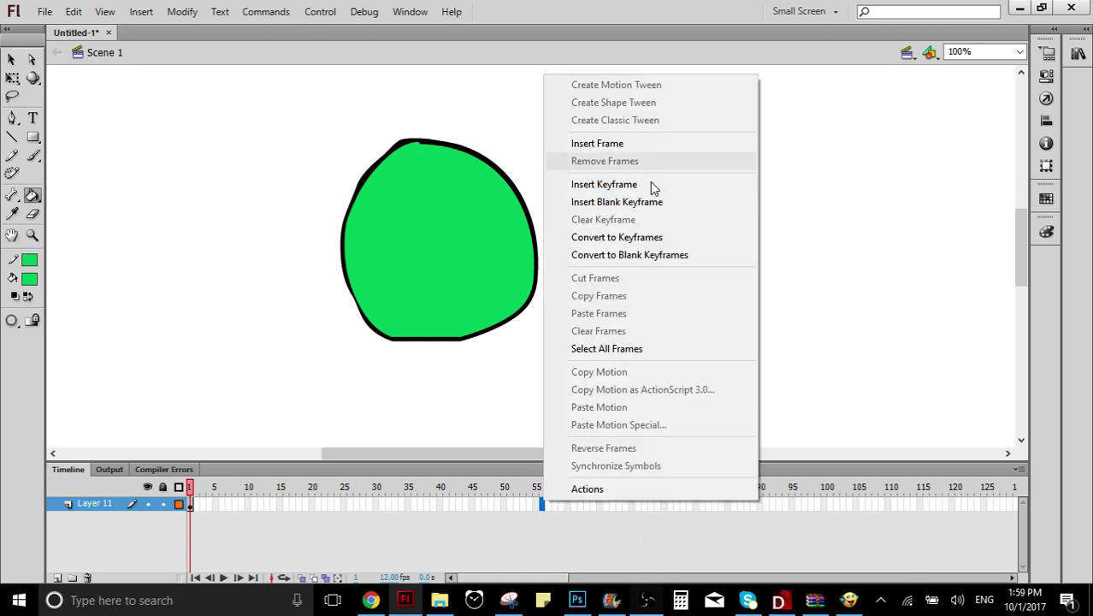
{"action": "left_click", "coordinate": [626, 143]}
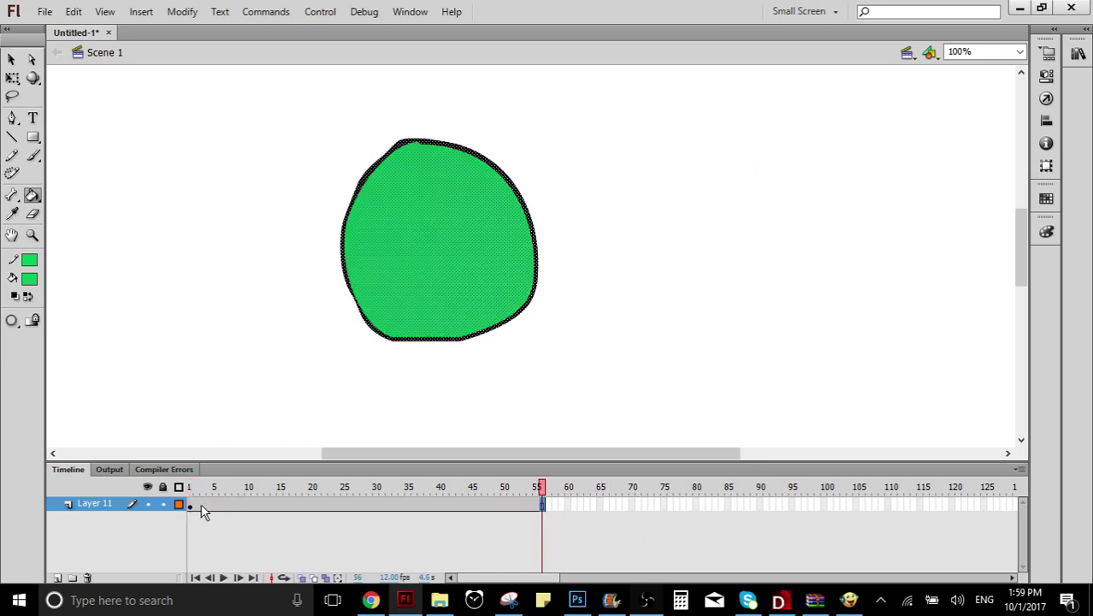
{"action": "left_click_drag", "start_coordinate": [200, 505], "coordinate": [550, 491]}
{"action": "left_click", "coordinate": [273, 487]}
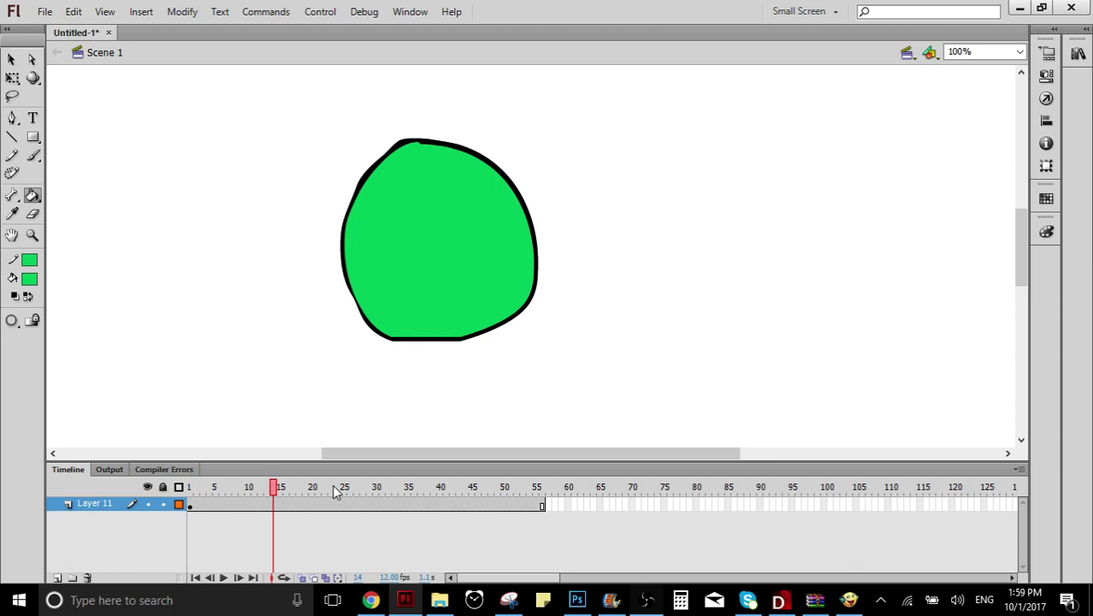
{"action": "left_click", "coordinate": [299, 487]}
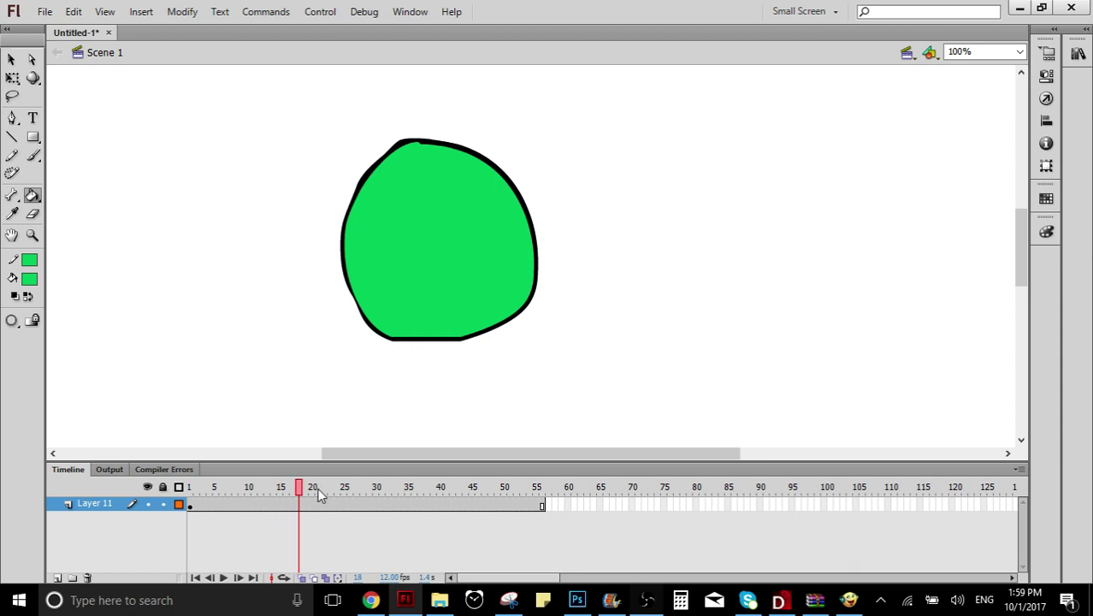
Step: Create a shape tween across Layer 11's frames and scrub through it to preview
{"action": "right_click", "coordinate": [421, 505]}
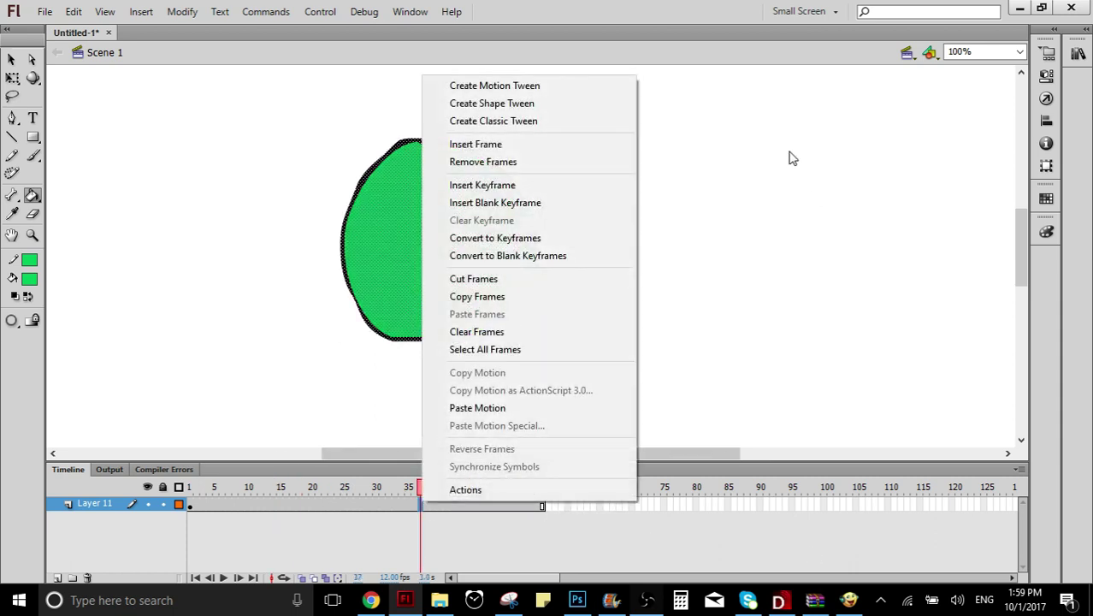
{"action": "left_click", "coordinate": [548, 103]}
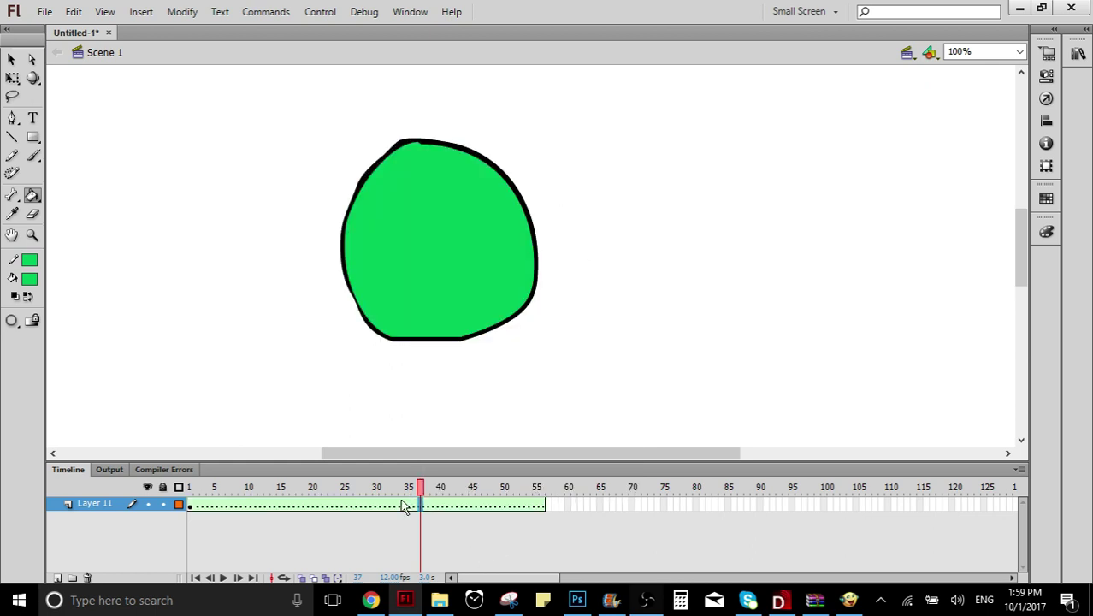
{"action": "left_click_drag", "start_coordinate": [420, 492], "coordinate": [547, 509]}
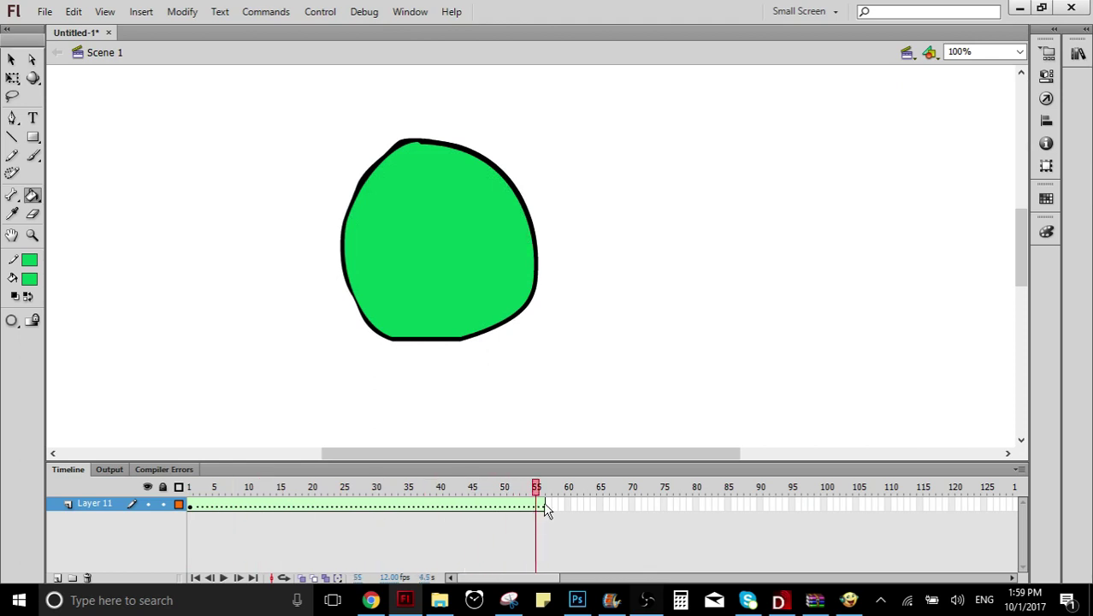
Step: Check frame 56's options without changing anything and return the playhead to frame 1
{"action": "right_click", "coordinate": [542, 505]}
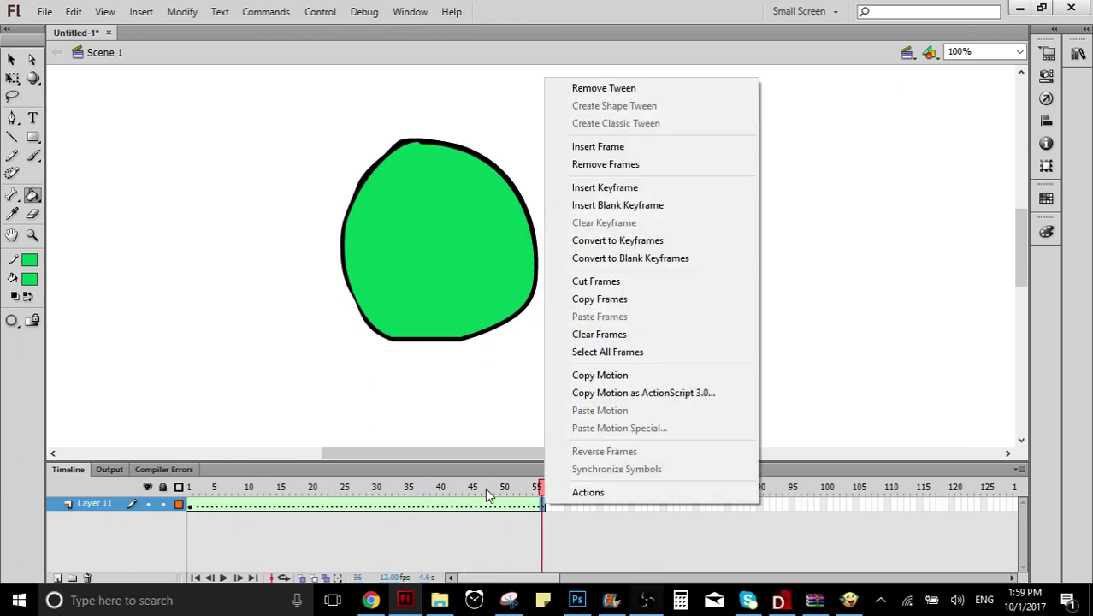
{"action": "key", "text": "Escape"}
{"action": "key", "text": "Return"}
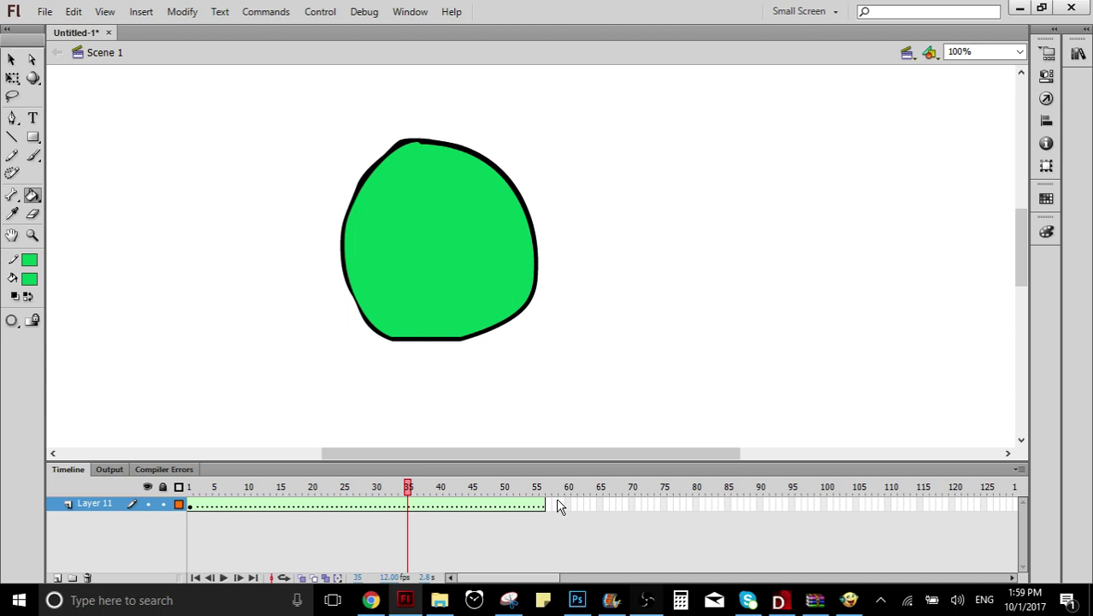
{"action": "right_click", "coordinate": [545, 505]}
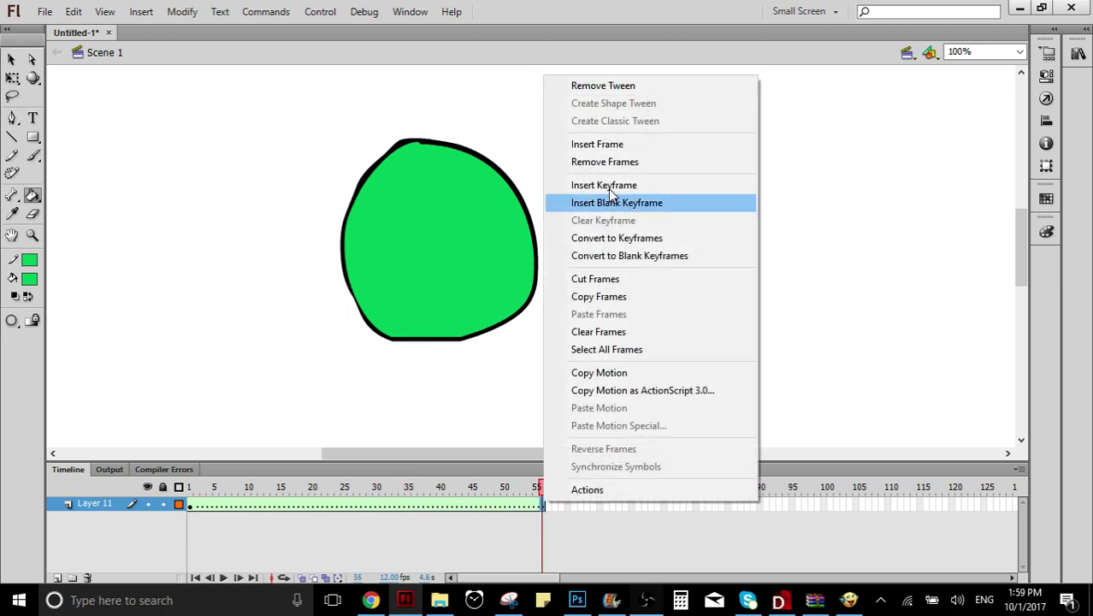
{"action": "left_click", "coordinate": [544, 494]}
{"action": "mouse_move", "coordinate": [544, 493]}
{"action": "left_mouse_down"}
{"action": "mouse_move", "coordinate": [190, 493]}
{"action": "mouse_move", "coordinate": [532, 495]}
{"action": "mouse_move", "coordinate": [542, 506]}
{"action": "left_mouse_up"}
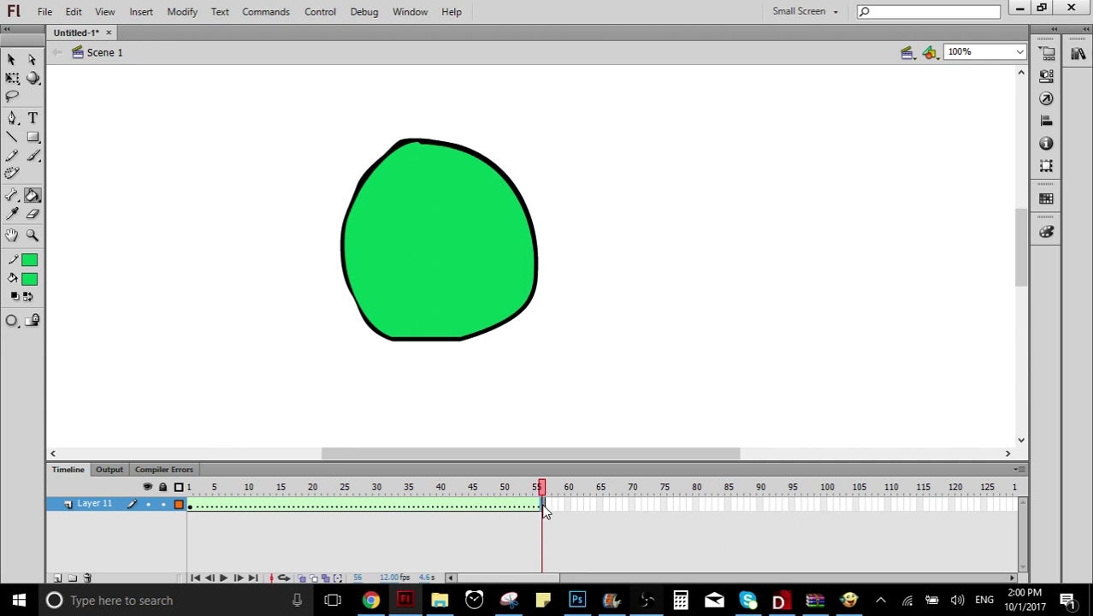
Step: Insert a keyframe at frame 56 of the tween
{"action": "right_click", "coordinate": [543, 506]}
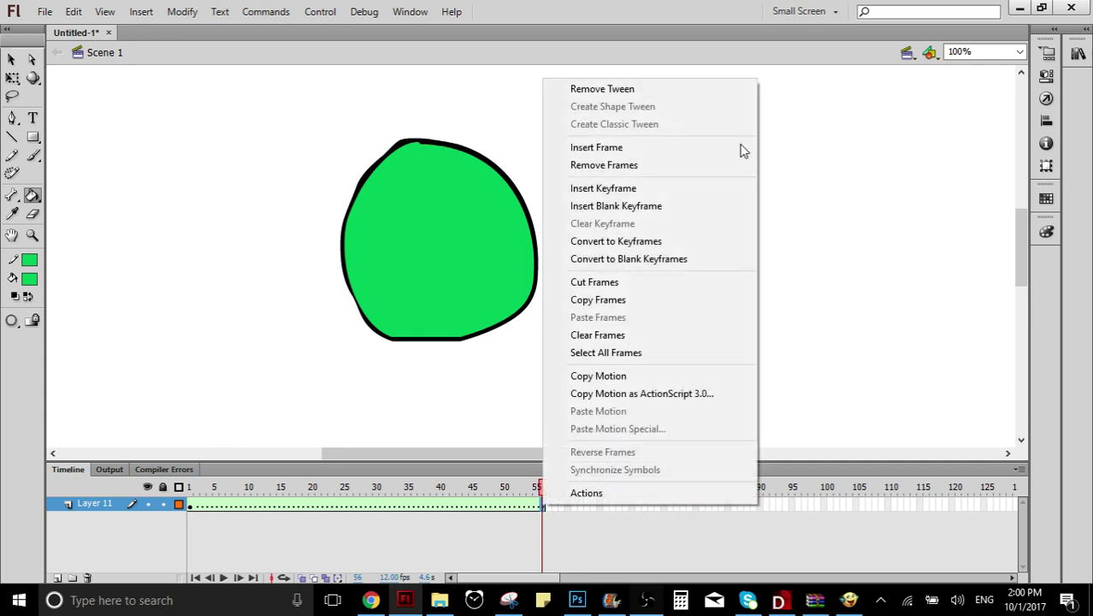
{"action": "left_click", "coordinate": [640, 190]}
{"action": "left_click_drag", "start_coordinate": [509, 486], "coordinate": [541, 486]}
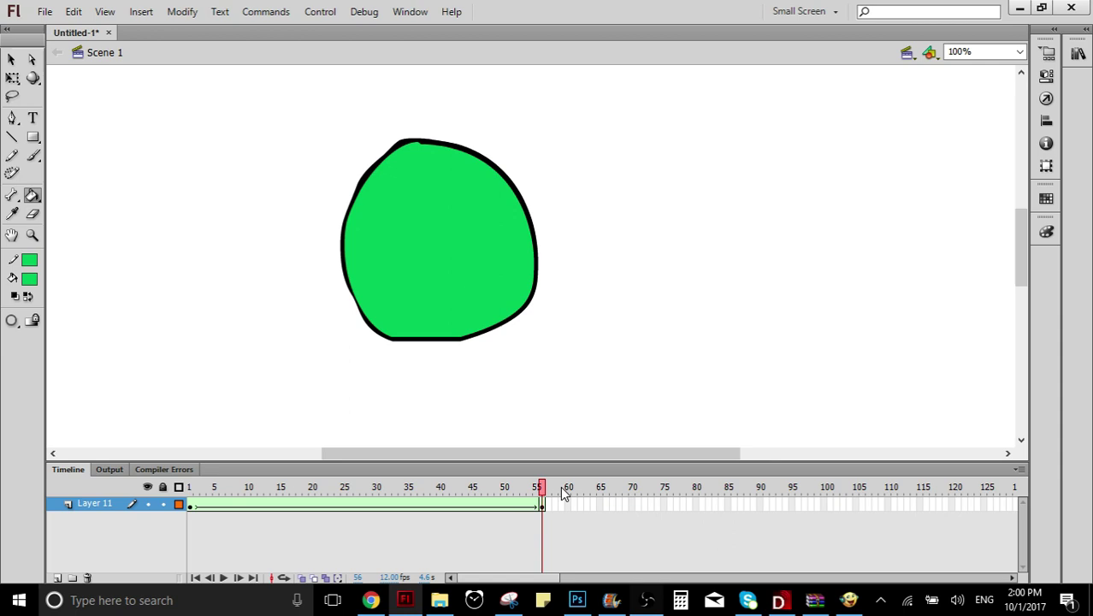
Step: Fill the frame-56 blob red with the Paint Bucket and play the tween
{"action": "left_click", "coordinate": [12, 59]}
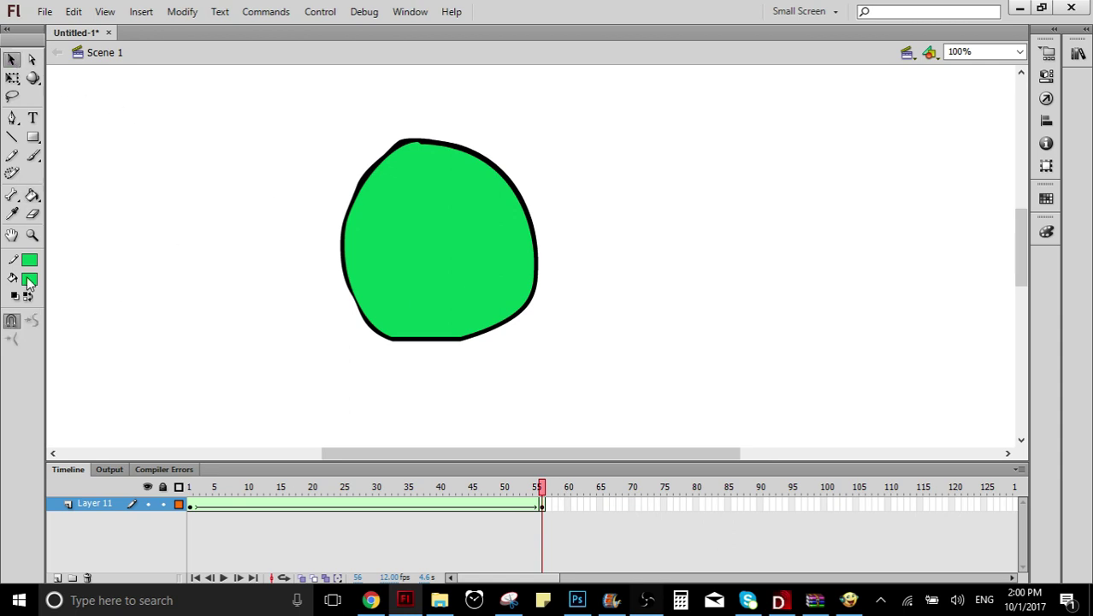
{"action": "left_click", "coordinate": [29, 279]}
{"action": "left_click", "coordinate": [47, 391]}
{"action": "left_click", "coordinate": [33, 196]}
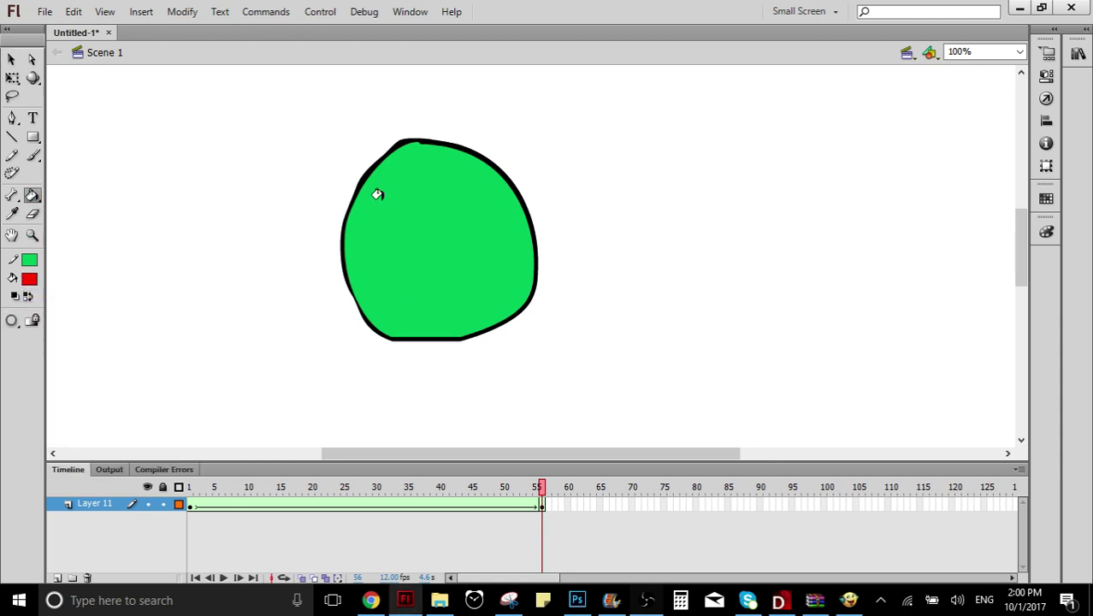
{"action": "left_click", "coordinate": [418, 212]}
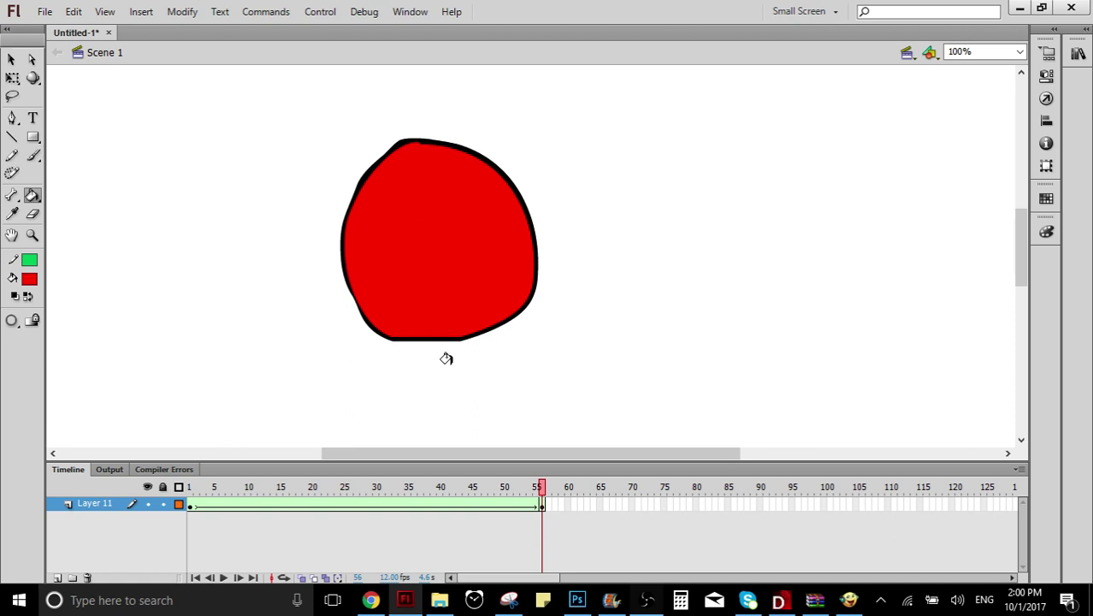
{"action": "key", "text": "Return"}
Step: Preview the green-to-red tween, then refill the frame-56 blob salmon and replay
{"action": "left_click_drag", "start_coordinate": [539, 492], "coordinate": [134, 515]}
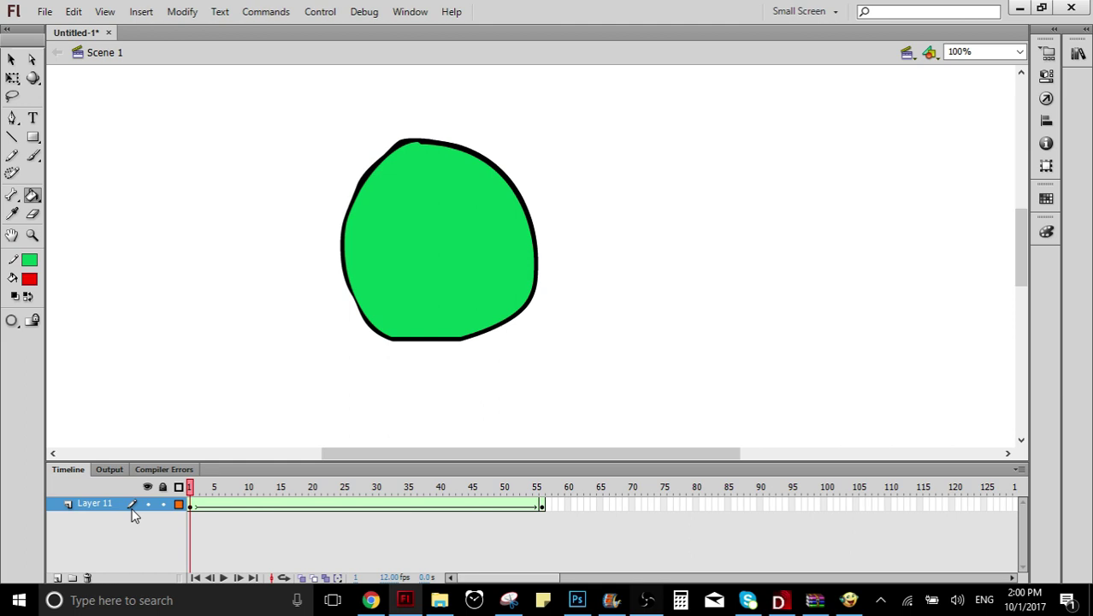
{"action": "key", "text": "Return"}
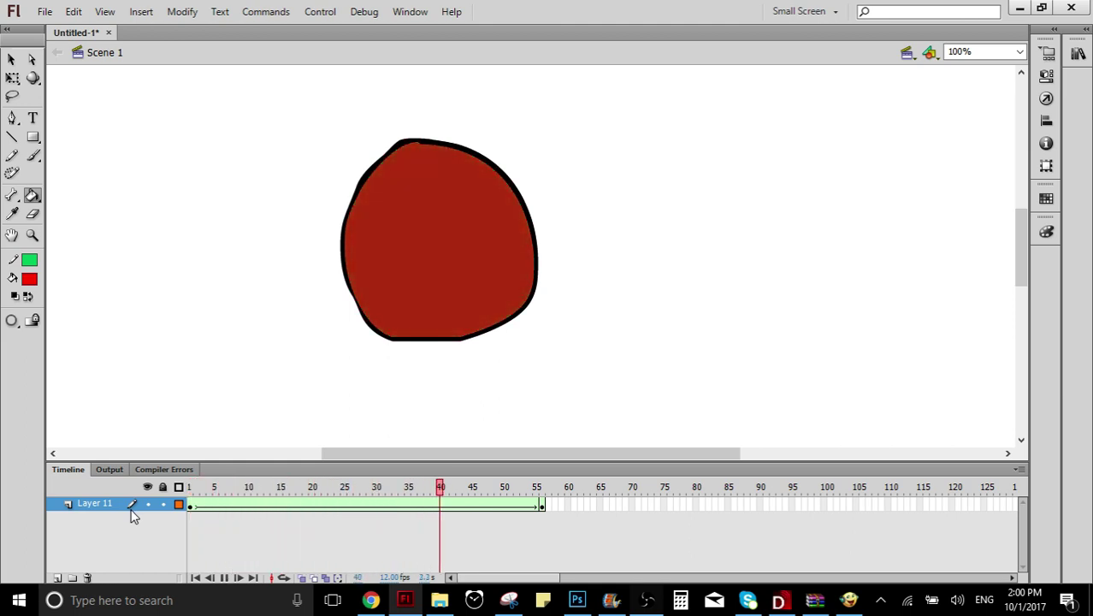
{"action": "left_click", "coordinate": [29, 279]}
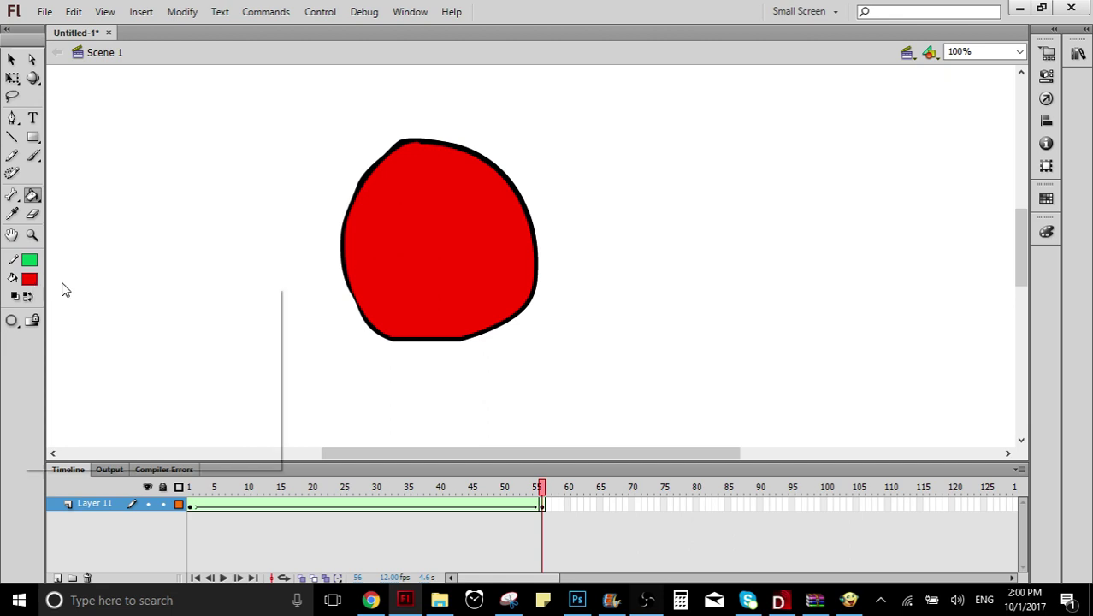
{"action": "left_click", "coordinate": [259, 404]}
{"action": "left_click", "coordinate": [377, 240]}
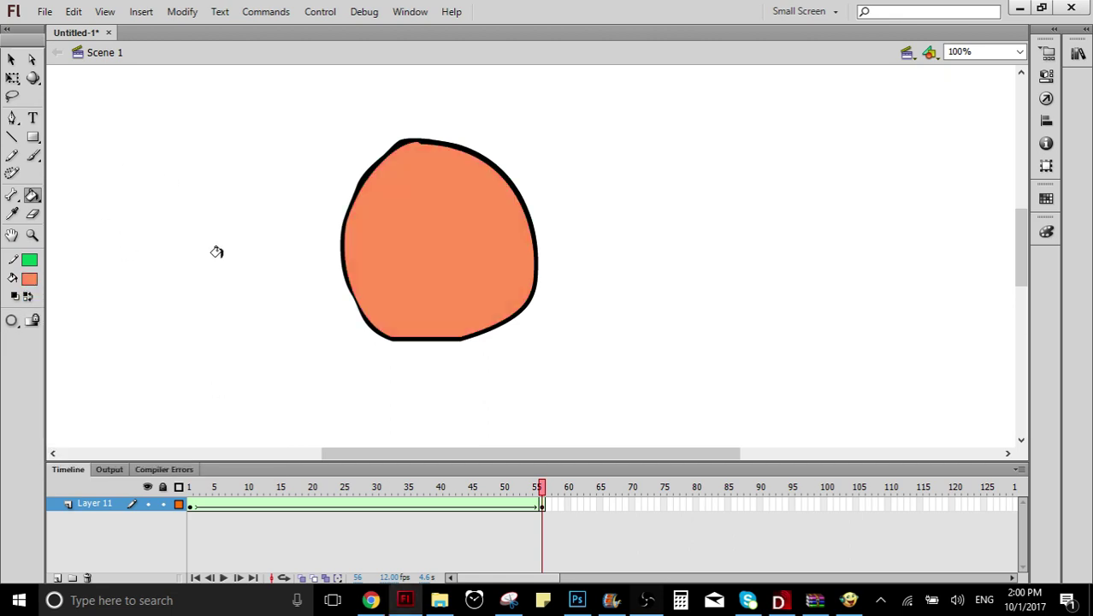
{"action": "key", "text": "Return"}
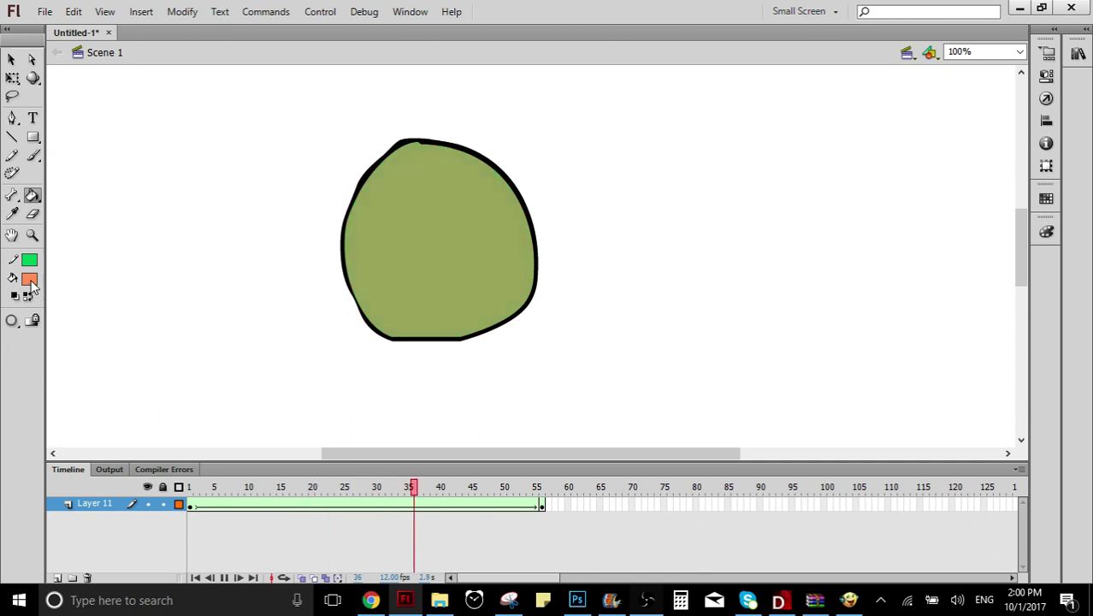
Step: Refill the frame-56 blob yellow and replay the animation from frame 1
{"action": "left_click", "coordinate": [30, 281]}
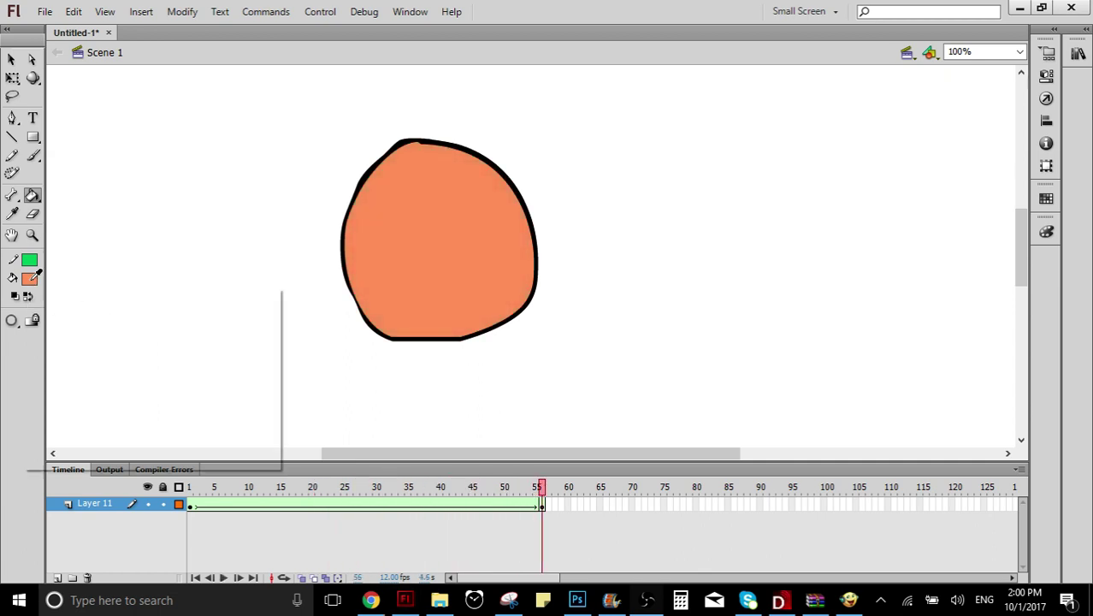
{"action": "left_click", "coordinate": [271, 381]}
{"action": "left_click", "coordinate": [380, 288]}
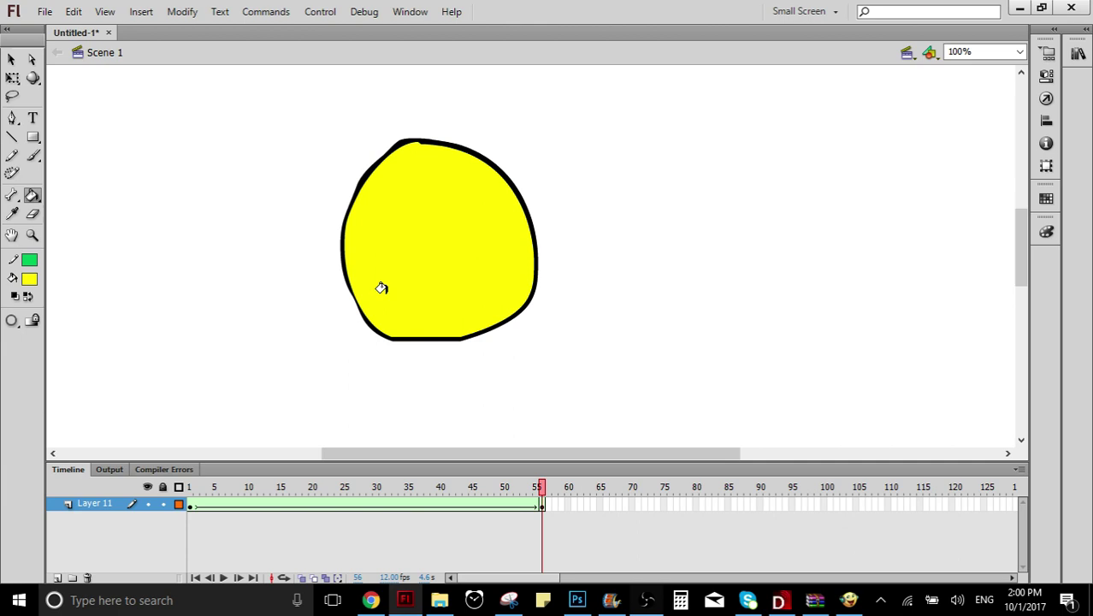
{"action": "key", "text": "Return"}
Step: Select the yellow blob and move it about 248 px to the right
{"action": "left_click", "coordinate": [11, 59]}
{"action": "left_click_drag", "start_coordinate": [286, 112], "coordinate": [599, 433]}
{"action": "left_click_drag", "start_coordinate": [484, 237], "coordinate": [695, 237]}
{"action": "left_click", "coordinate": [587, 444]}
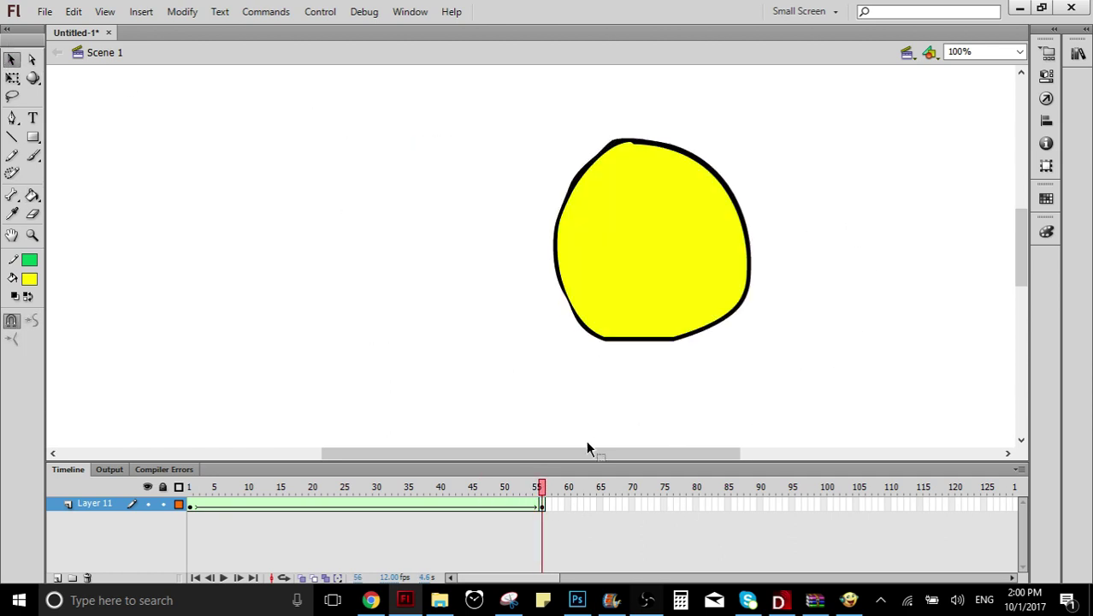
{"action": "left_click_drag", "start_coordinate": [549, 500], "coordinate": [163, 493]}
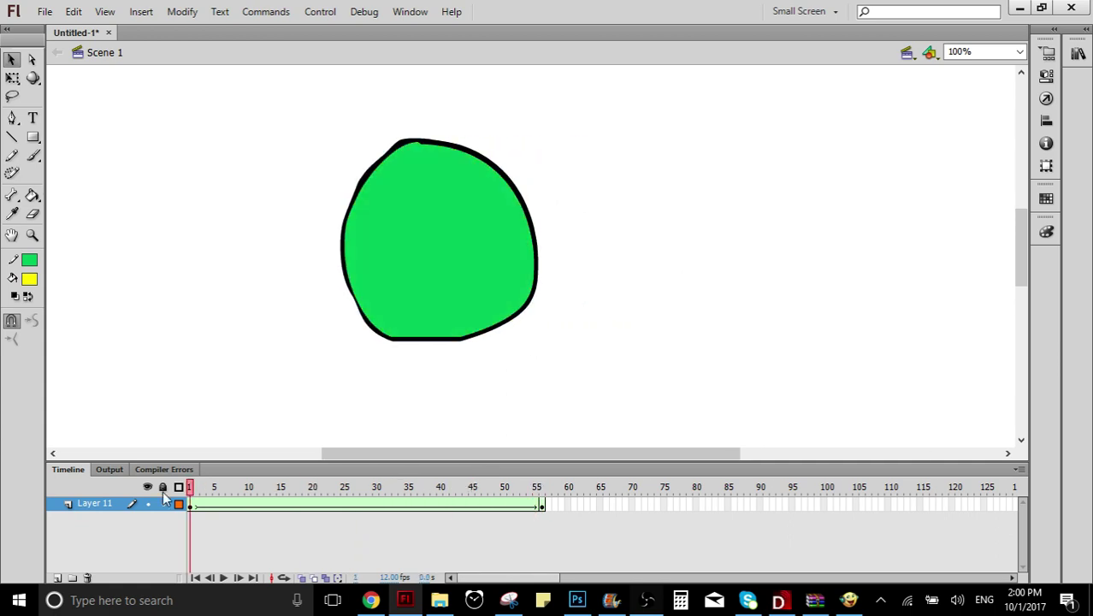
{"action": "key", "text": "Return"}
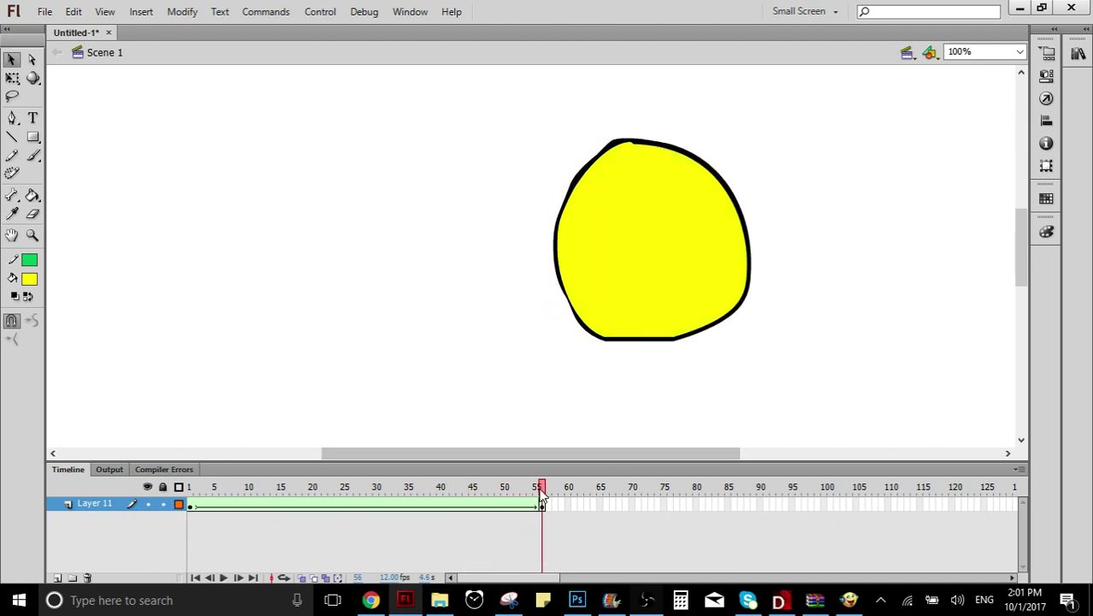
{"action": "left_click", "coordinate": [470, 488]}
{"action": "left_click_drag", "start_coordinate": [470, 488], "coordinate": [553, 501]}
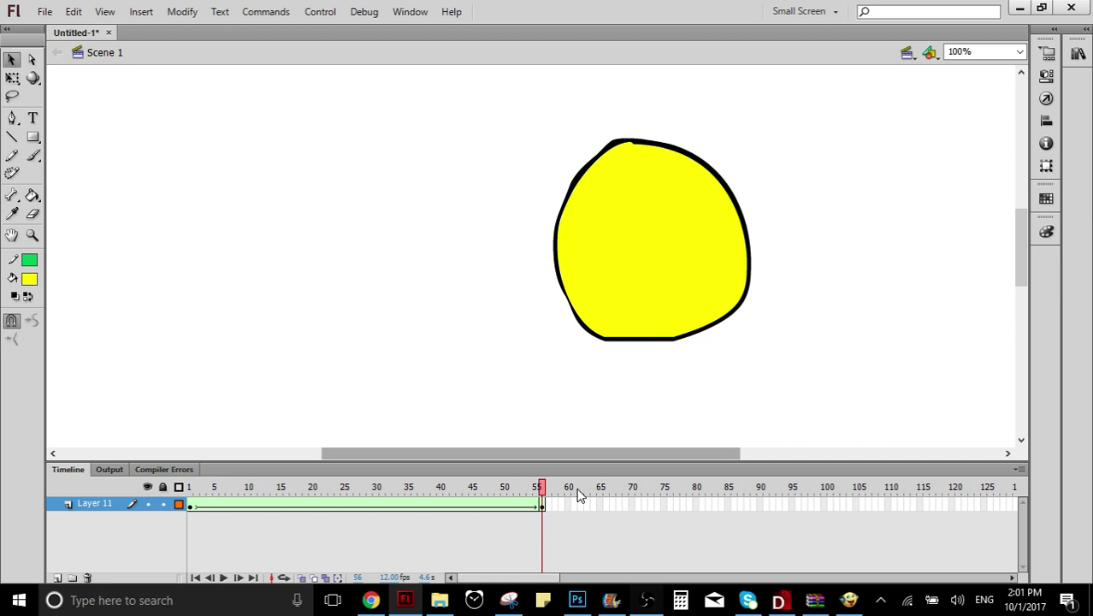
Step: Brush a yellow freehand scribble above-right of the blob on frame 56, then preview the tween
{"action": "left_click", "coordinate": [283, 505]}
{"action": "key", "text": "shift+period"}
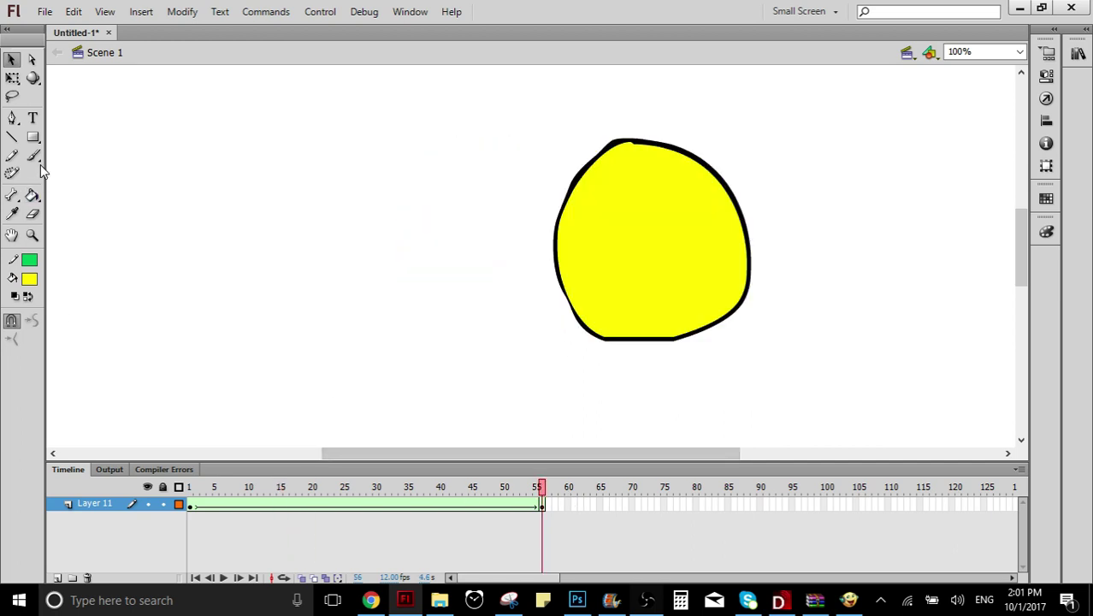
{"action": "left_click", "coordinate": [33, 156]}
{"action": "left_click_drag", "start_coordinate": [756, 194], "coordinate": [788, 248]}
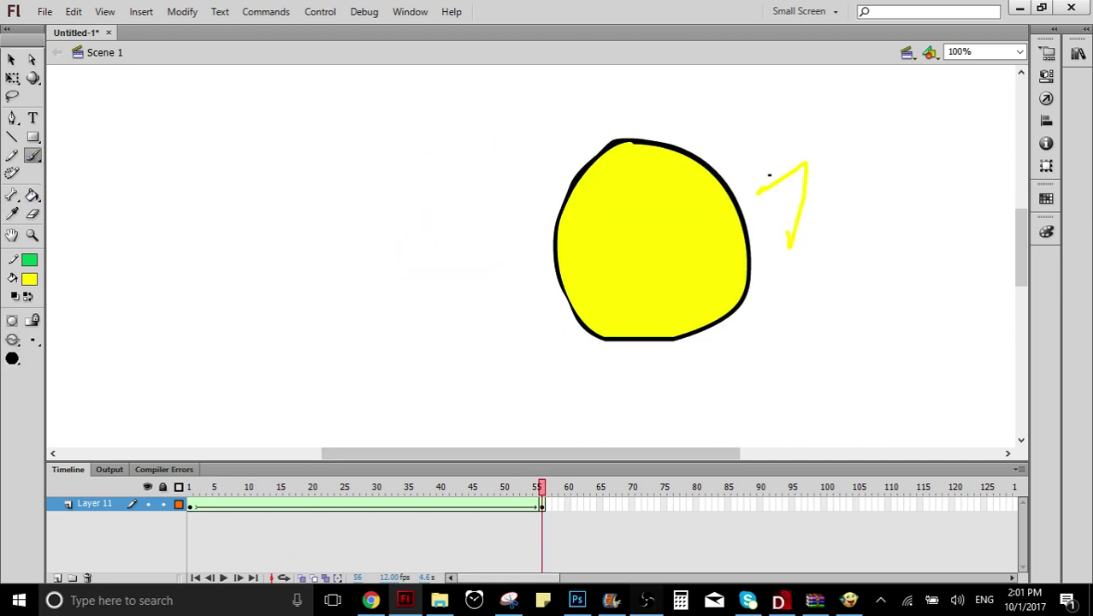
{"action": "left_click_drag", "start_coordinate": [769, 175], "coordinate": [788, 213]}
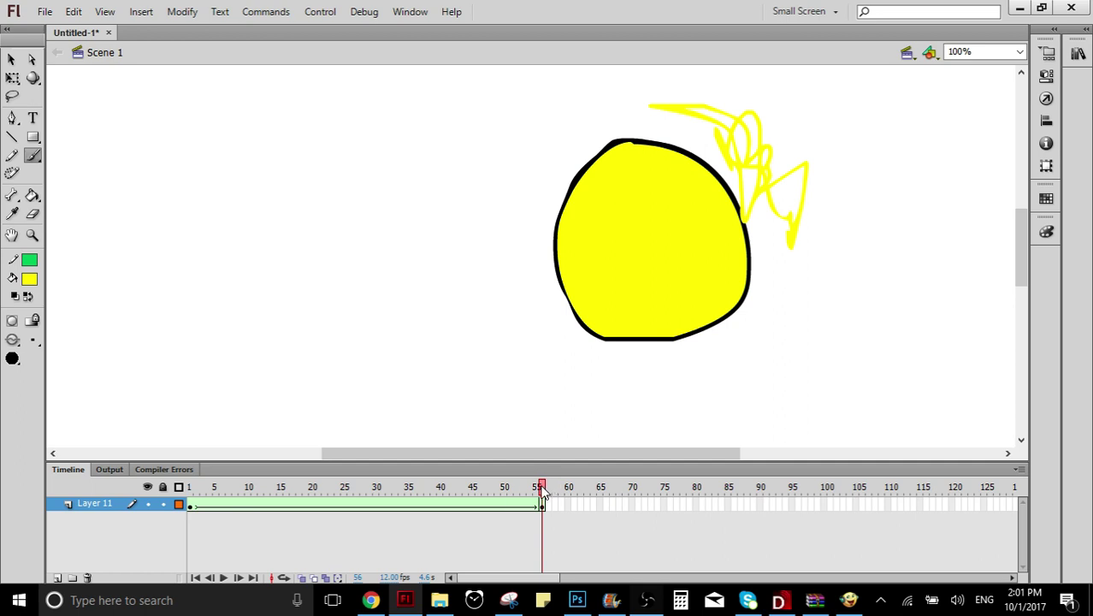
{"action": "left_click_drag", "start_coordinate": [543, 490], "coordinate": [166, 511]}
{"action": "key", "text": "Return"}
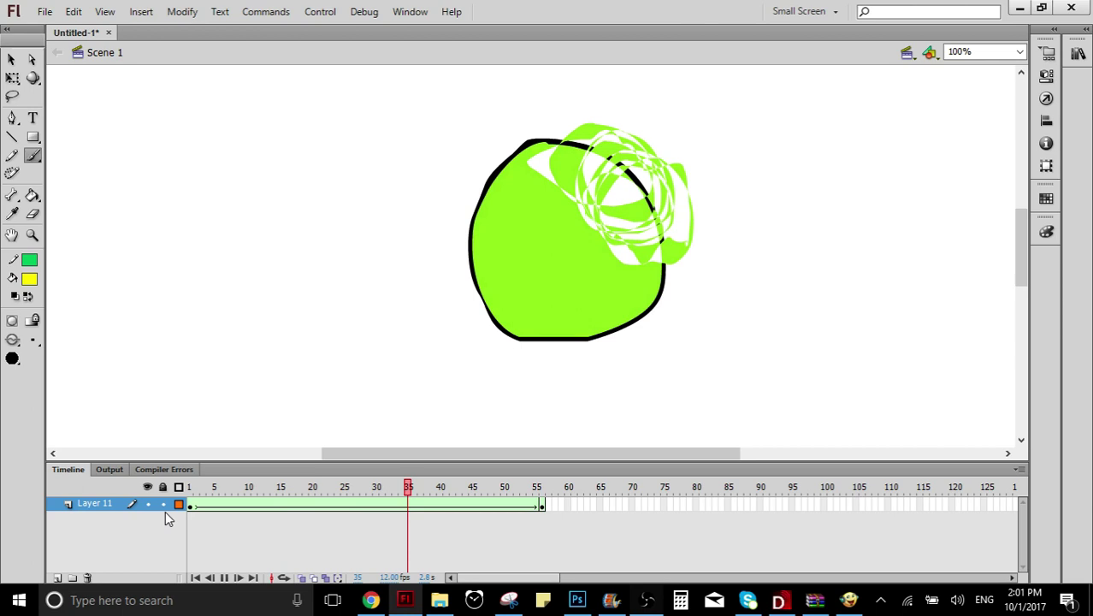
Step: Add Layer 12, delete Layer 11, and select frame 1 of the new layer
{"action": "left_click", "coordinate": [57, 577]}
{"action": "left_click", "coordinate": [114, 518]}
{"action": "left_click", "coordinate": [87, 578]}
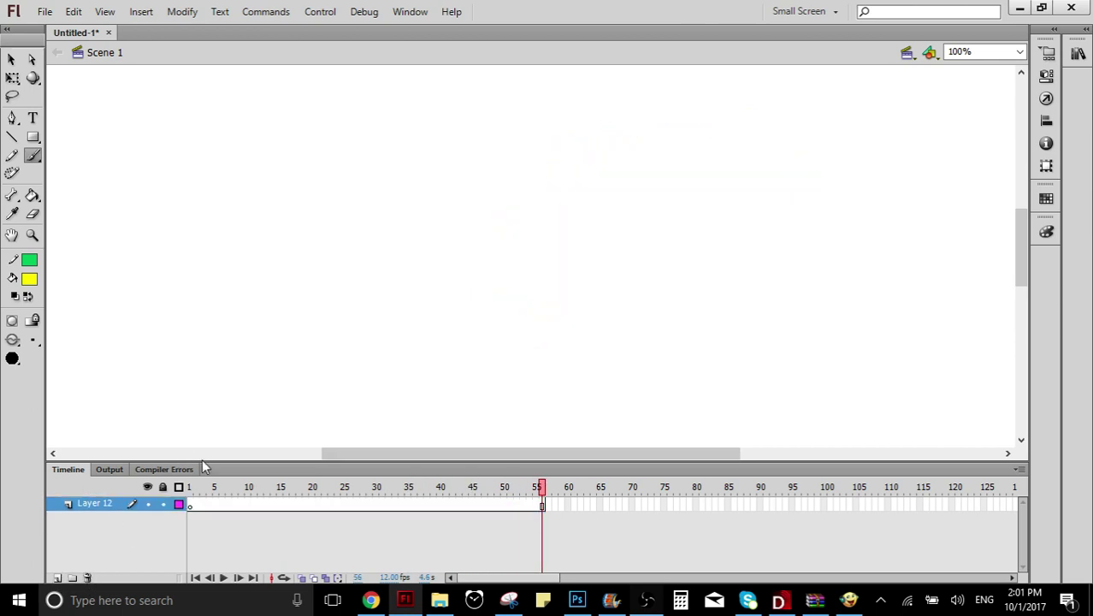
{"action": "left_click", "coordinate": [210, 506]}
{"action": "right_click", "coordinate": [210, 506]}
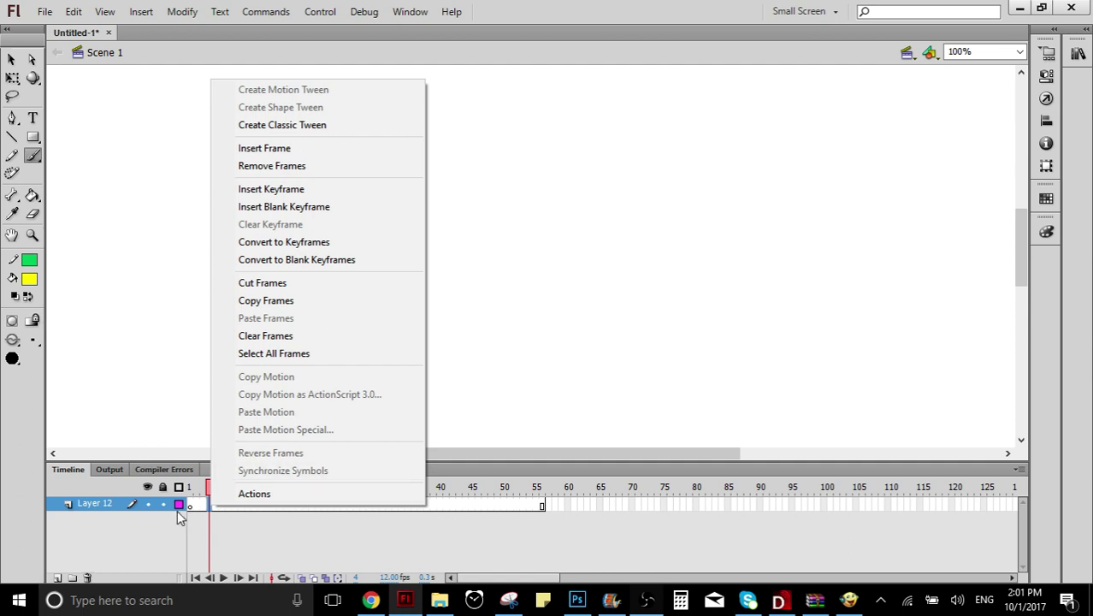
{"action": "left_click", "coordinate": [190, 510]}
Step: Brush a black freehand circle outline on the left of the stage
{"action": "left_click", "coordinate": [31, 281]}
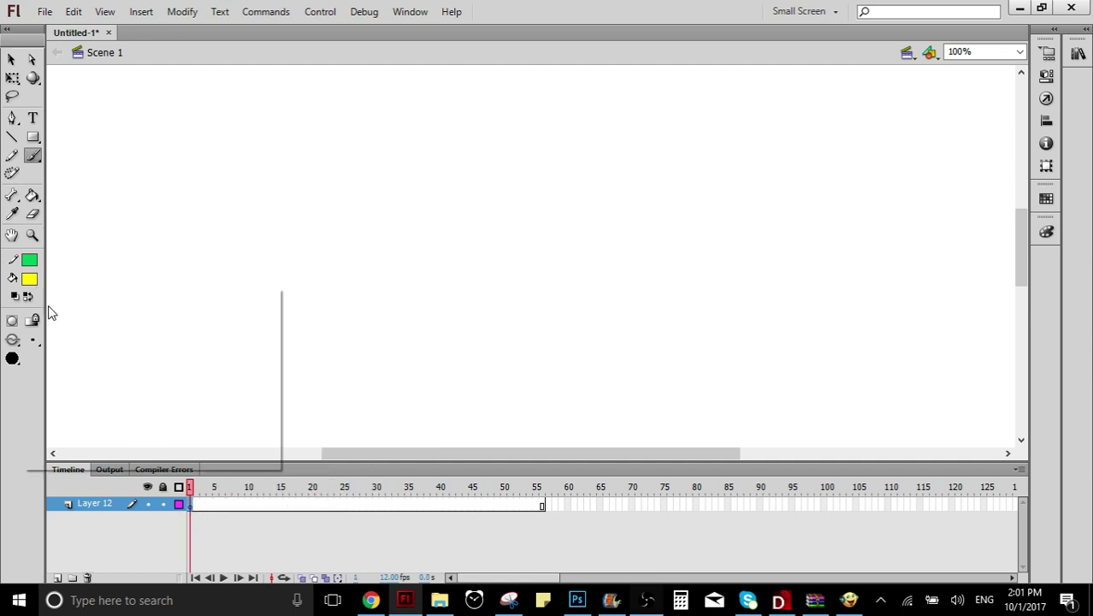
{"action": "left_click", "coordinate": [46, 324]}
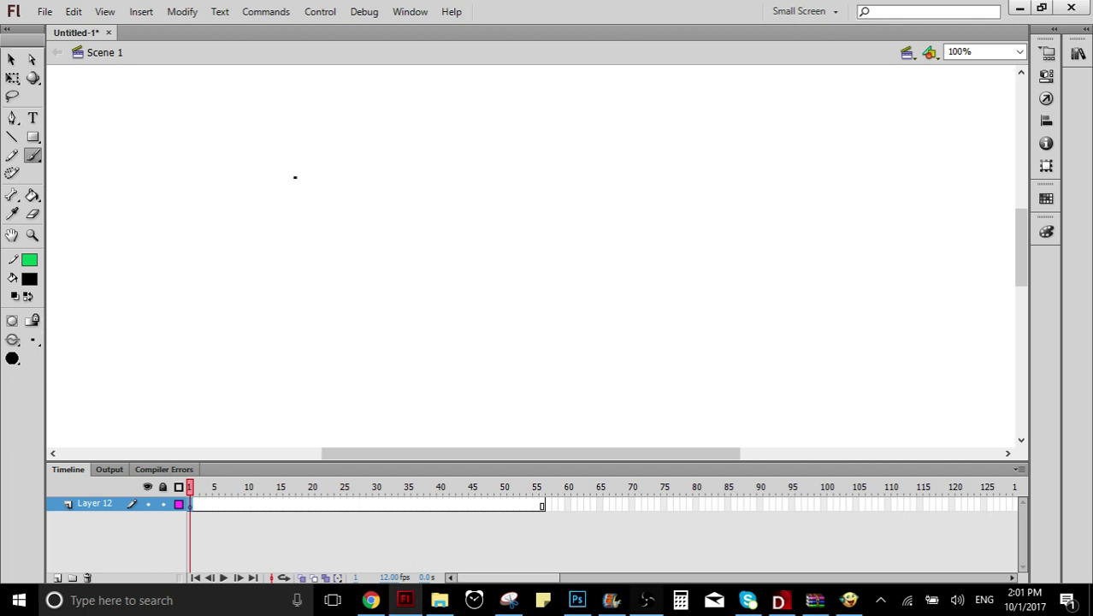
{"action": "mouse_move", "coordinate": [282, 163]}
{"action": "left_mouse_down"}
{"action": "mouse_move", "coordinate": [351, 165]}
{"action": "mouse_move", "coordinate": [290, 159]}
{"action": "left_mouse_up"}
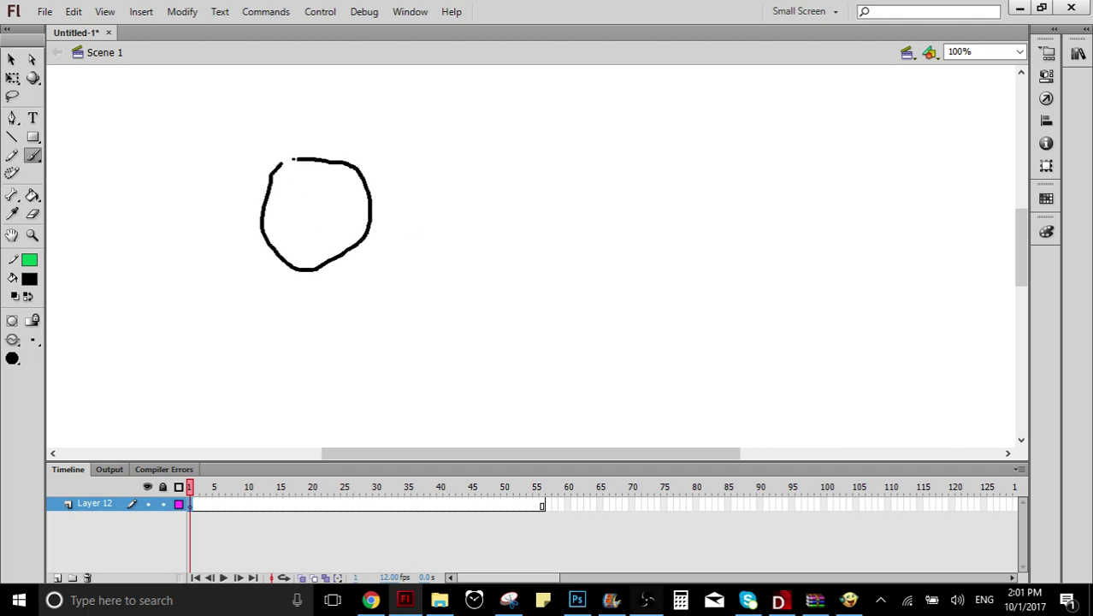
Step: Apply a shape tween on Layer 12 and add an ending keyframe at frame 56
{"action": "right_click", "coordinate": [541, 510]}
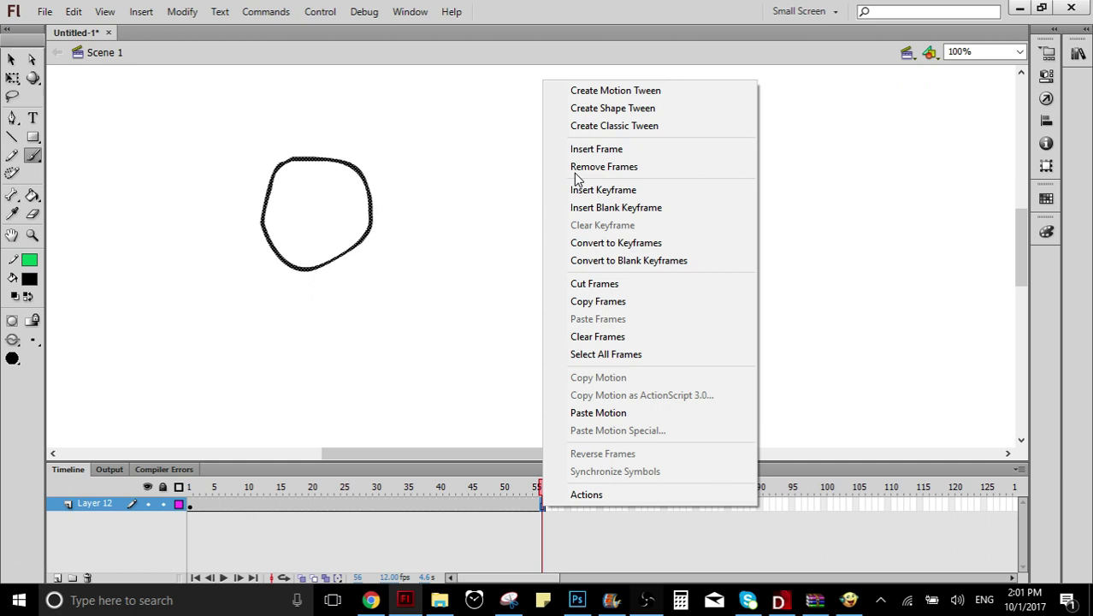
{"action": "left_click", "coordinate": [575, 107]}
{"action": "right_click", "coordinate": [543, 507]}
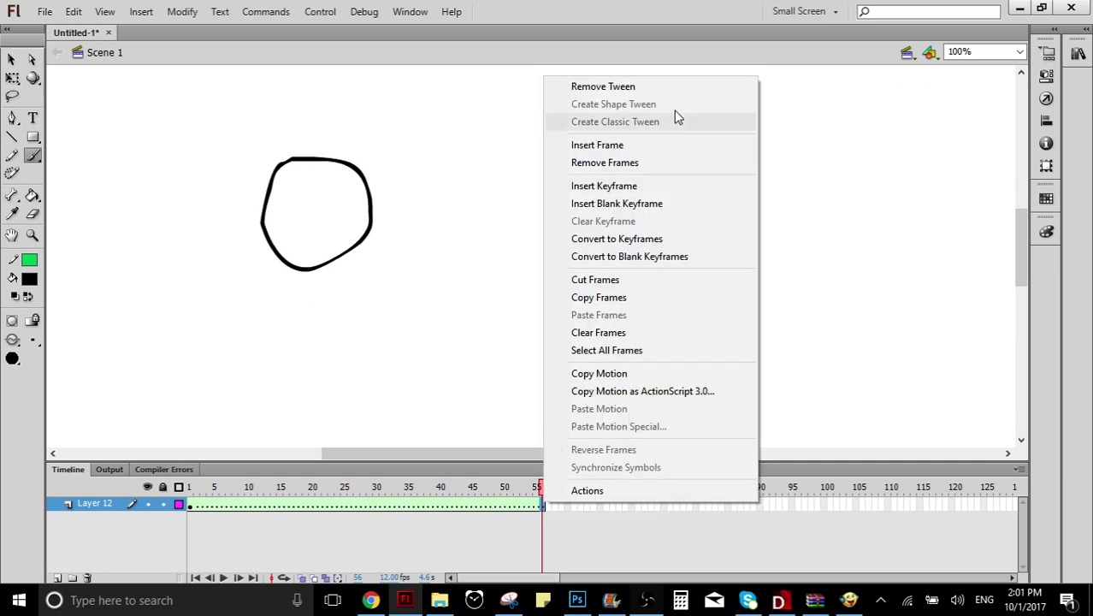
{"action": "left_click", "coordinate": [639, 183]}
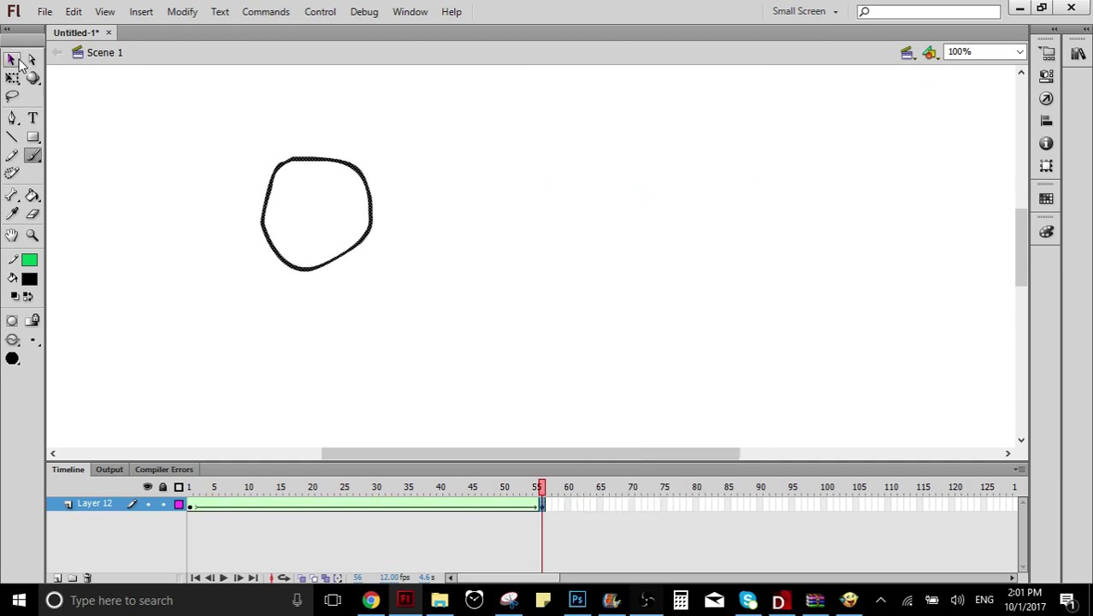
Step: Replace the frame-56 circle with a freehand irregular blob outline, then preview the morph
{"action": "left_click", "coordinate": [12, 59]}
{"action": "left_click_drag", "start_coordinate": [244, 142], "coordinate": [440, 316]}
{"action": "key", "text": "Delete"}
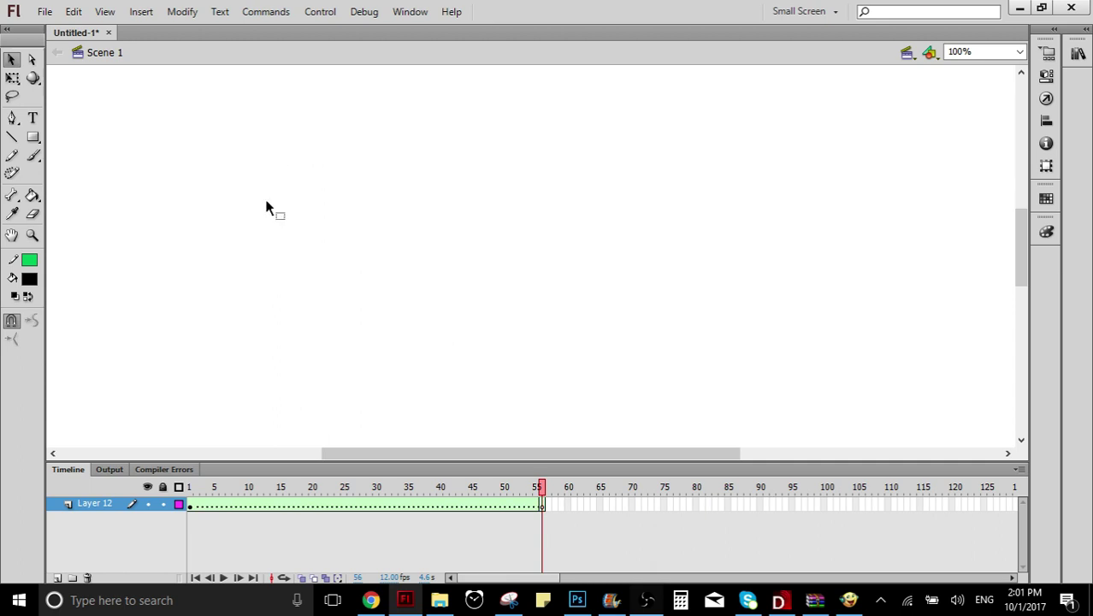
{"action": "left_click", "coordinate": [33, 155]}
{"action": "mouse_move", "coordinate": [487, 177]}
{"action": "left_mouse_down"}
{"action": "mouse_move", "coordinate": [450, 218]}
{"action": "mouse_move", "coordinate": [451, 242]}
{"action": "mouse_move", "coordinate": [584, 227]}
{"action": "mouse_move", "coordinate": [580, 196]}
{"action": "mouse_move", "coordinate": [533, 152]}
{"action": "mouse_move", "coordinate": [504, 180]}
{"action": "mouse_move", "coordinate": [477, 174]}
{"action": "left_mouse_up"}
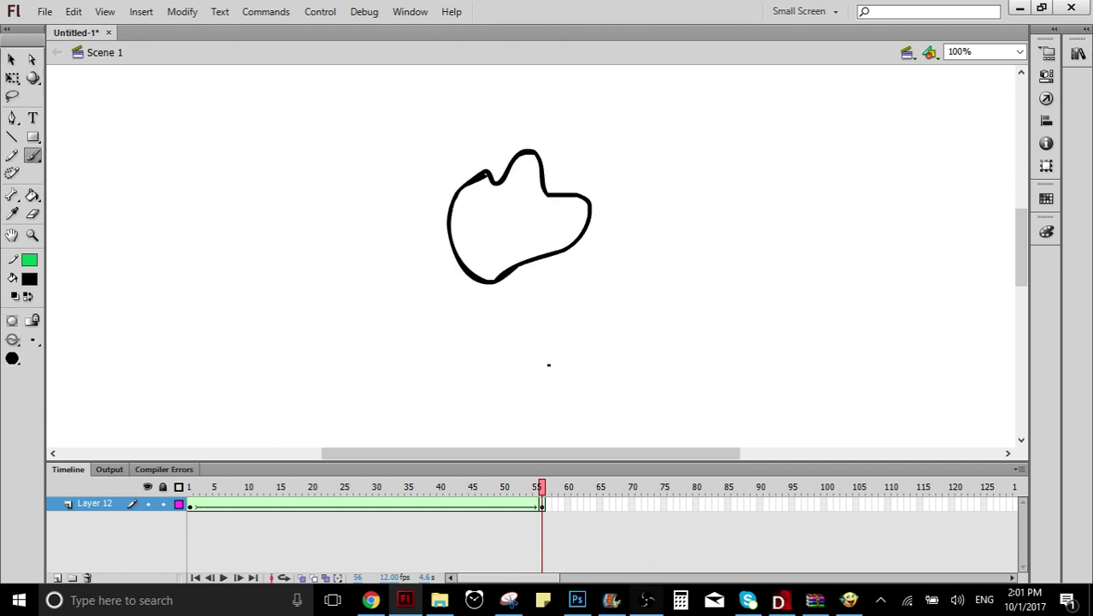
{"action": "left_click_drag", "start_coordinate": [545, 499], "coordinate": [184, 498]}
{"action": "key", "text": "Return"}
Step: Brush a black zigzag stroke arching over the blob at frame 56 and preview the morph
{"action": "key", "text": "shift+comma"}
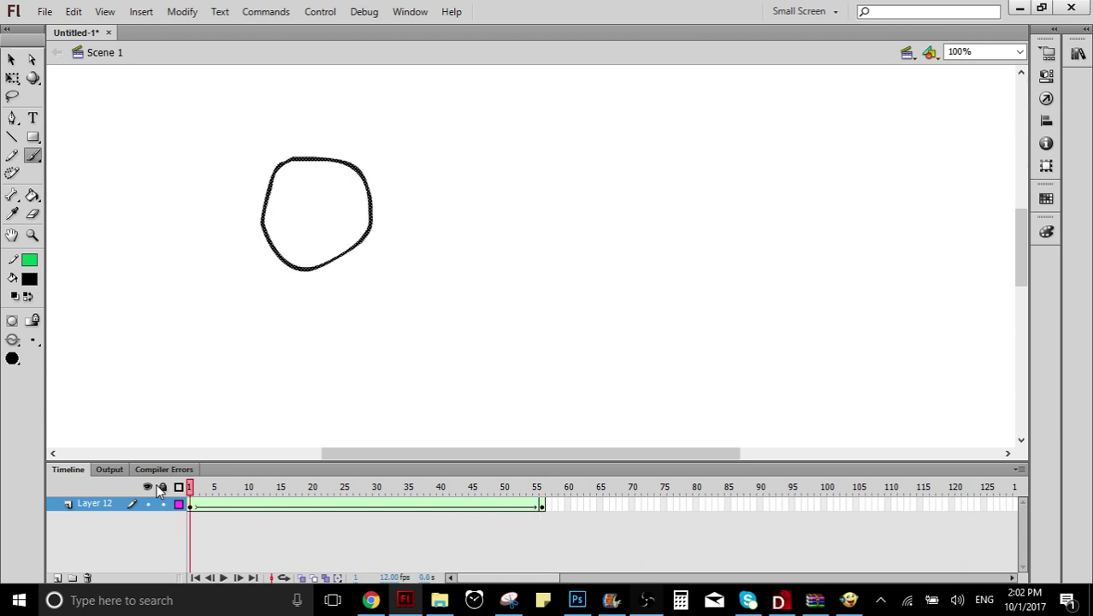
{"action": "left_click_drag", "start_coordinate": [192, 487], "coordinate": [542, 488]}
{"action": "mouse_move", "coordinate": [623, 205]}
{"action": "left_mouse_down"}
{"action": "mouse_move", "coordinate": [605, 124]}
{"action": "mouse_move", "coordinate": [501, 103]}
{"action": "mouse_move", "coordinate": [446, 116]}
{"action": "left_mouse_up"}
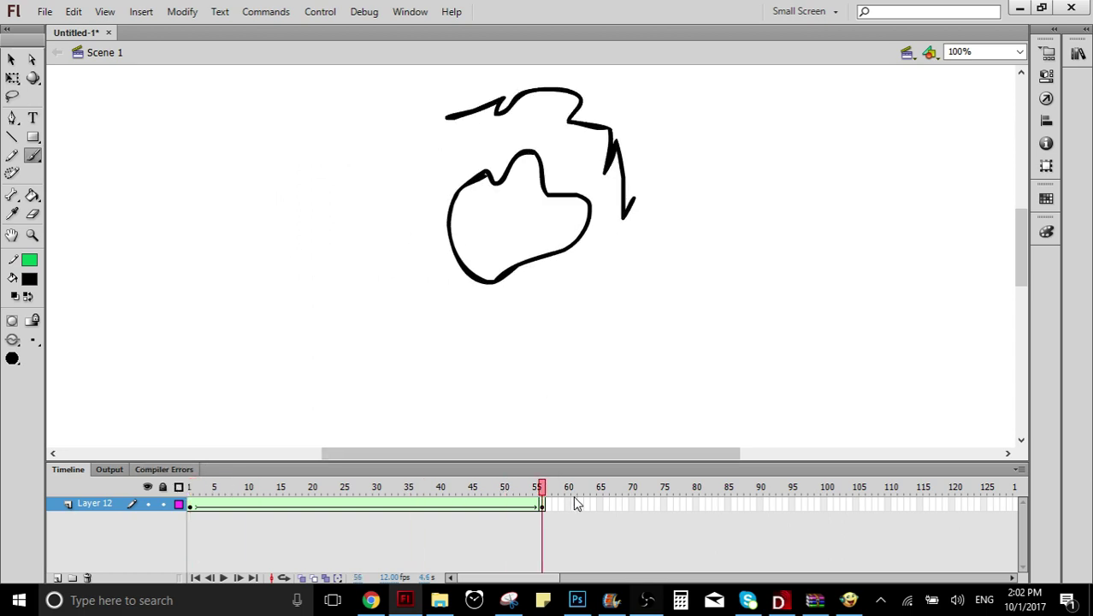
{"action": "left_click_drag", "start_coordinate": [542, 495], "coordinate": [111, 480]}
{"action": "key", "text": "Return"}
{"action": "left_click_drag", "start_coordinate": [338, 504], "coordinate": [445, 508]}
Step: Paint the frame-56 blob outline and zigzag stroke green, then replay the morph from frame 1
{"action": "right_click", "coordinate": [445, 507]}
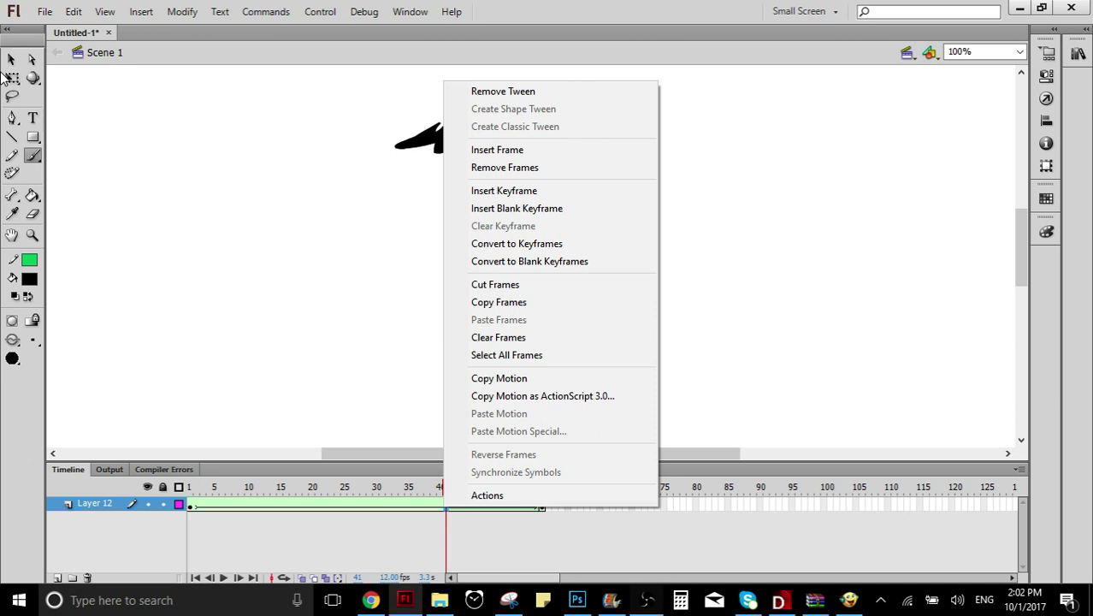
{"action": "left_click", "coordinate": [12, 59]}
{"action": "left_click", "coordinate": [12, 59]}
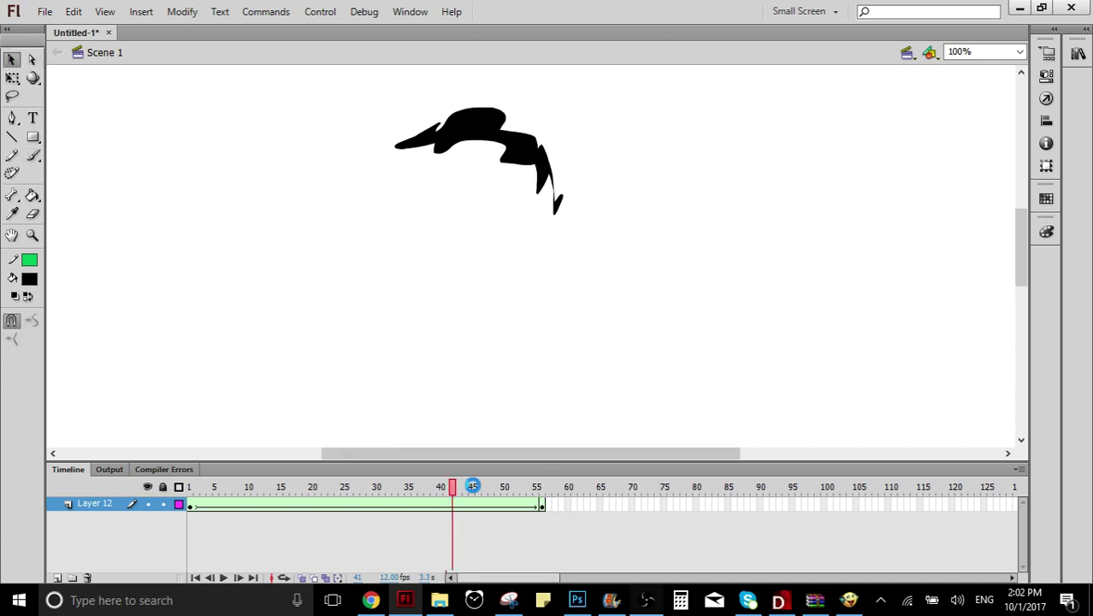
{"action": "left_click_drag", "start_coordinate": [473, 486], "coordinate": [560, 488]}
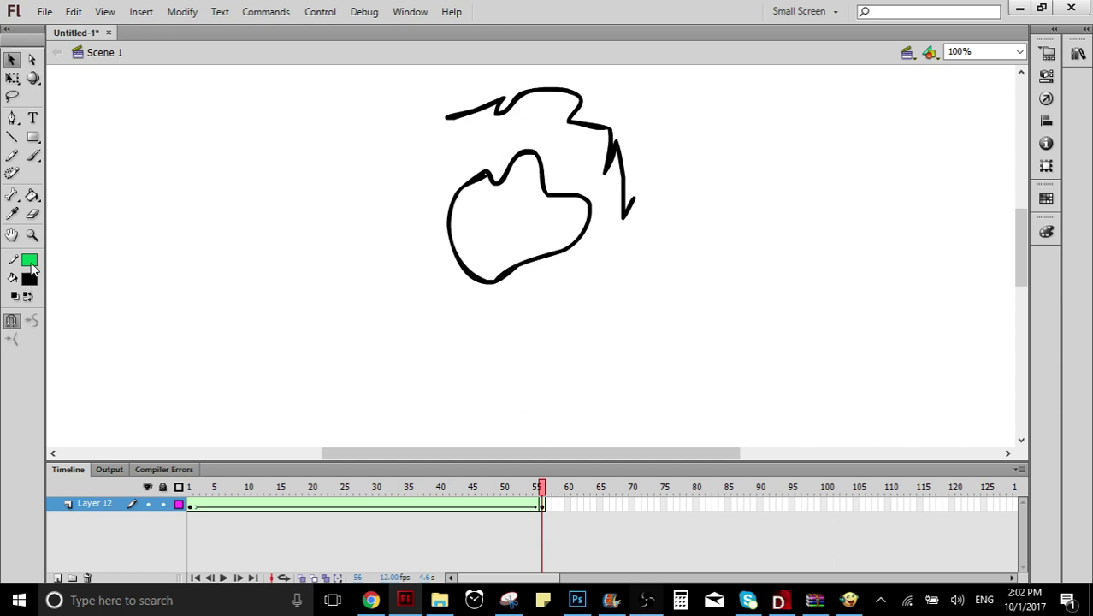
{"action": "left_click", "coordinate": [33, 195]}
{"action": "left_click", "coordinate": [497, 263]}
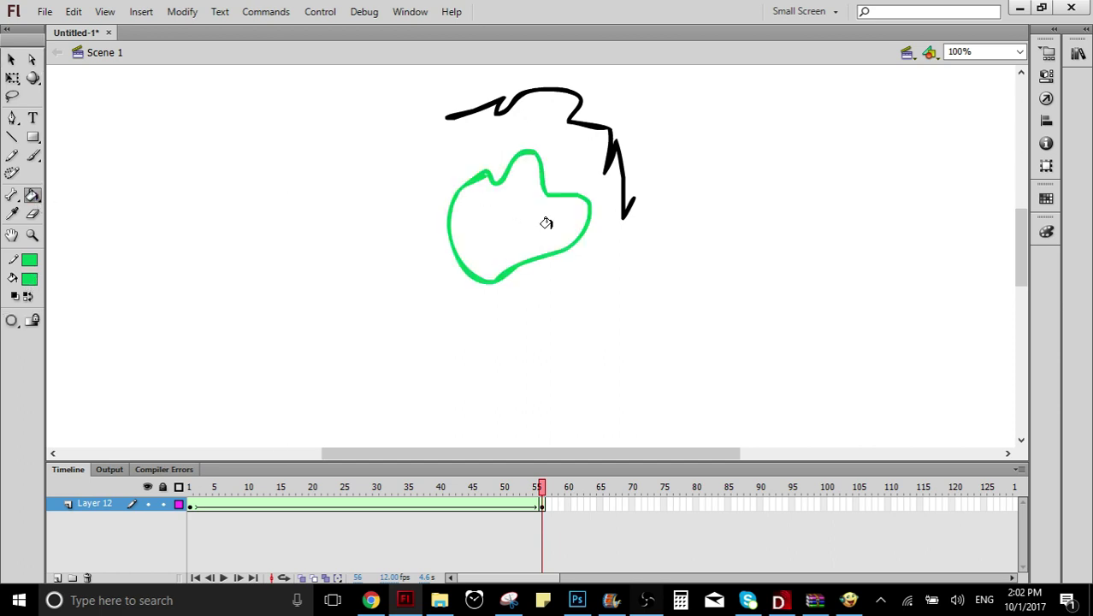
{"action": "left_click", "coordinate": [609, 141]}
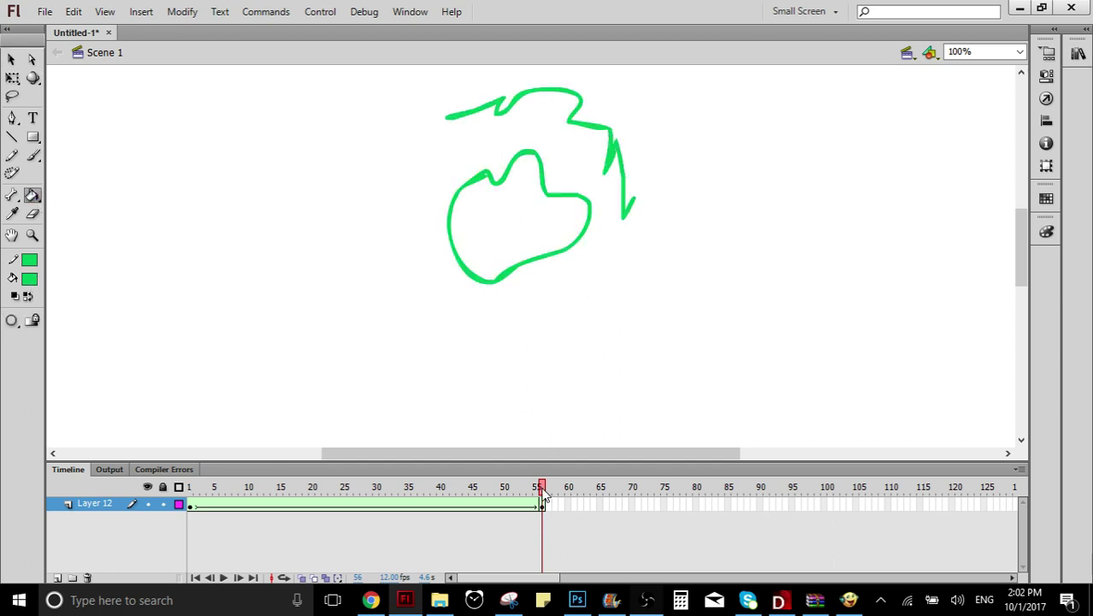
{"action": "left_click_drag", "start_coordinate": [542, 486], "coordinate": [147, 485]}
{"action": "key", "text": "Return"}
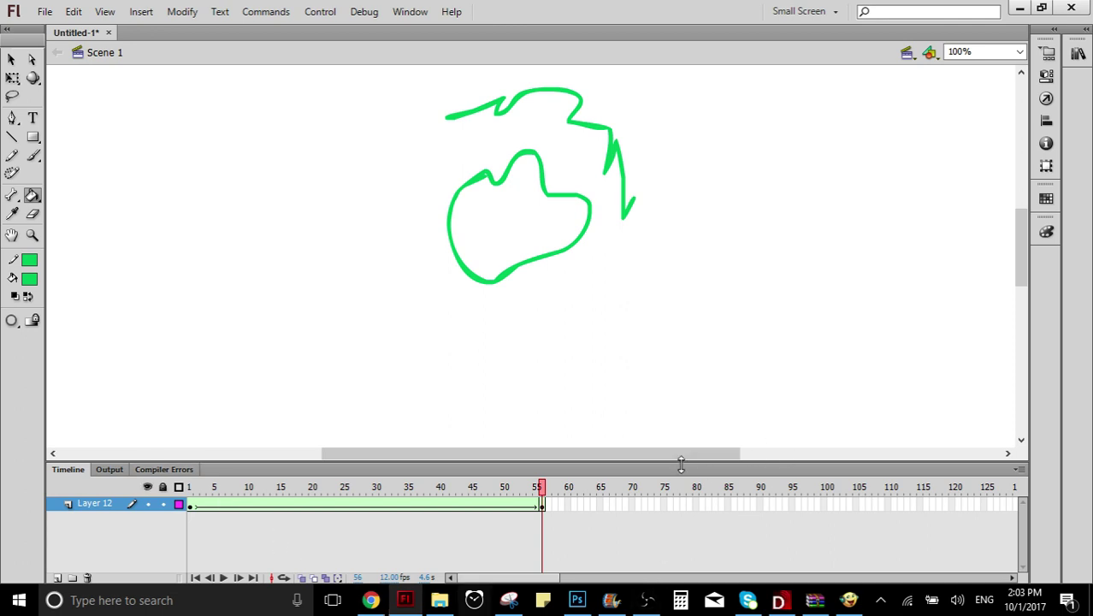
Step: Bring the OBS screen recorder window to the front once playback ends
{"action": "left_click", "coordinate": [649, 600]}
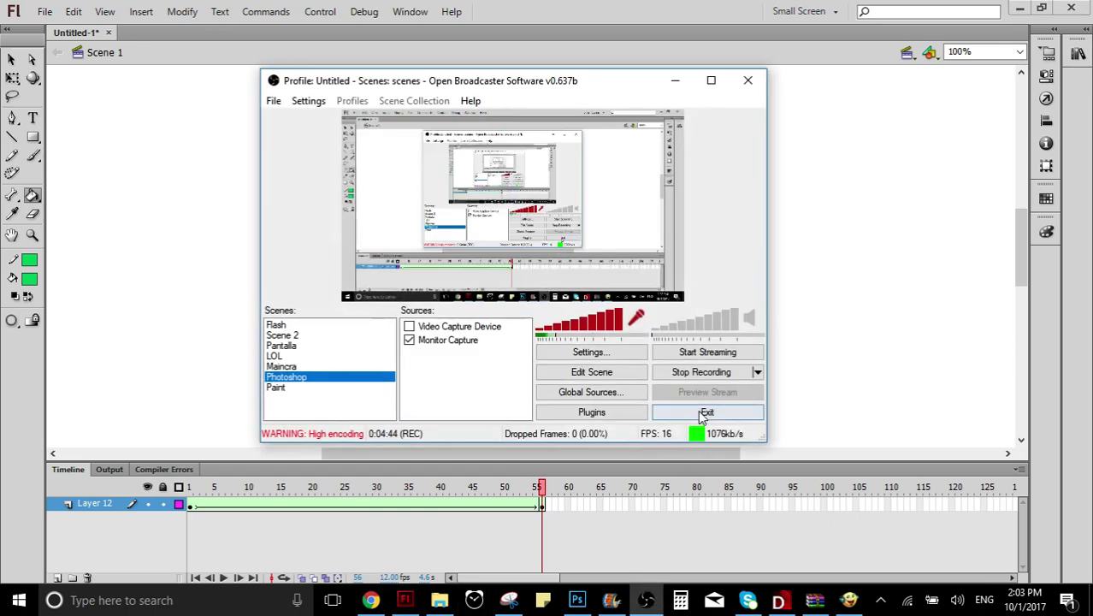